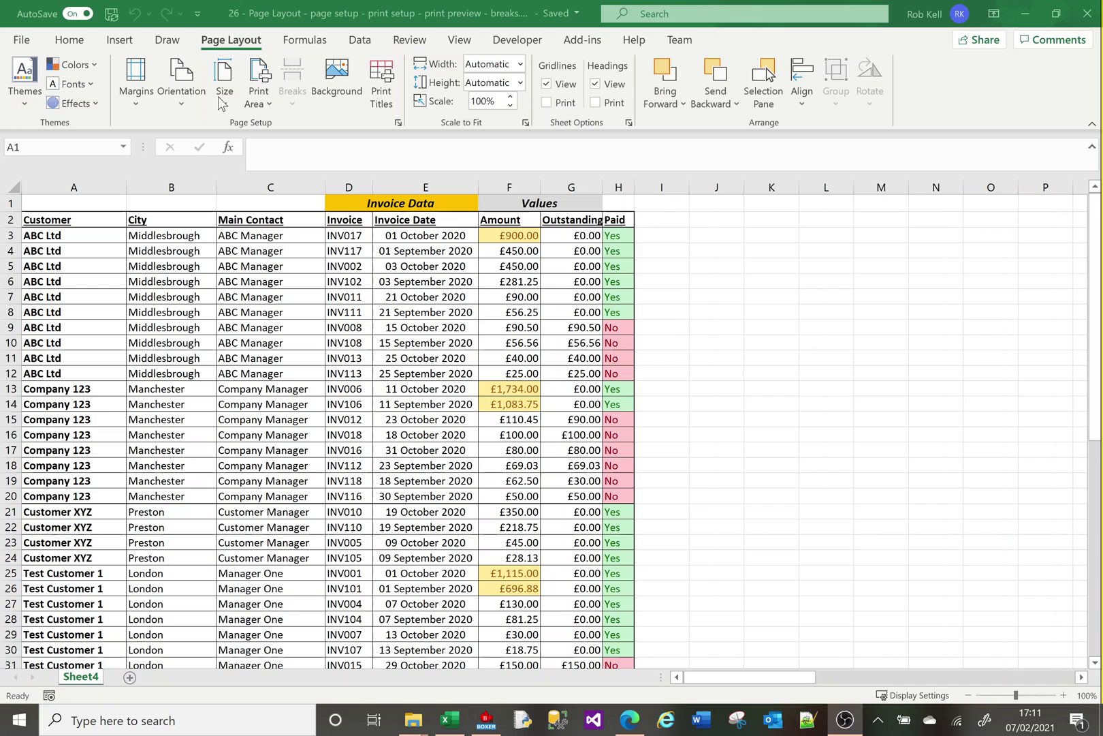
# Look over the orientation and Page Setup options without changing anything
pyautogui.click(276, 121)
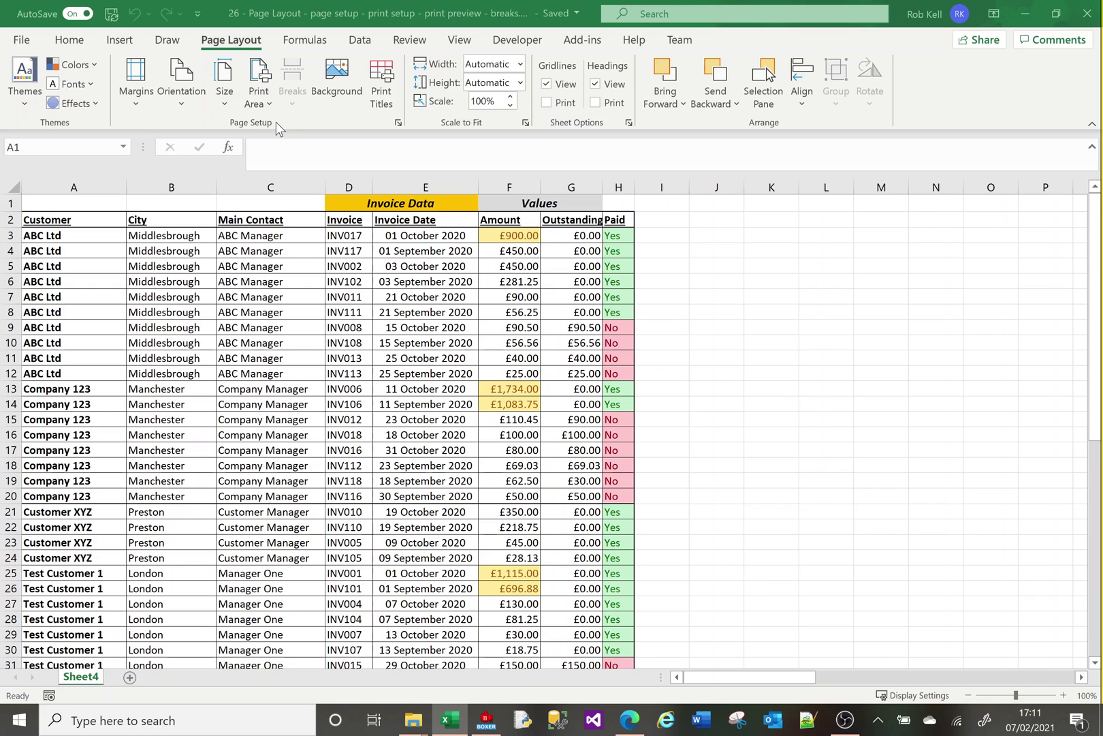
pyautogui.click(184, 104)
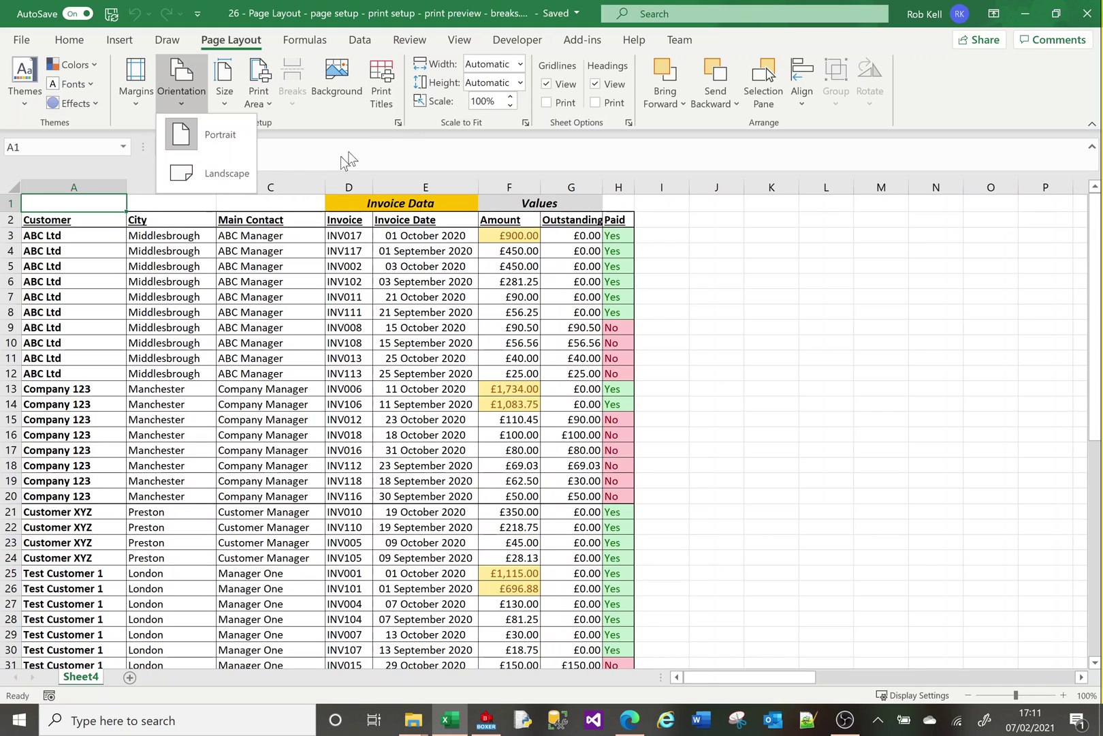
pyautogui.click(400, 123)
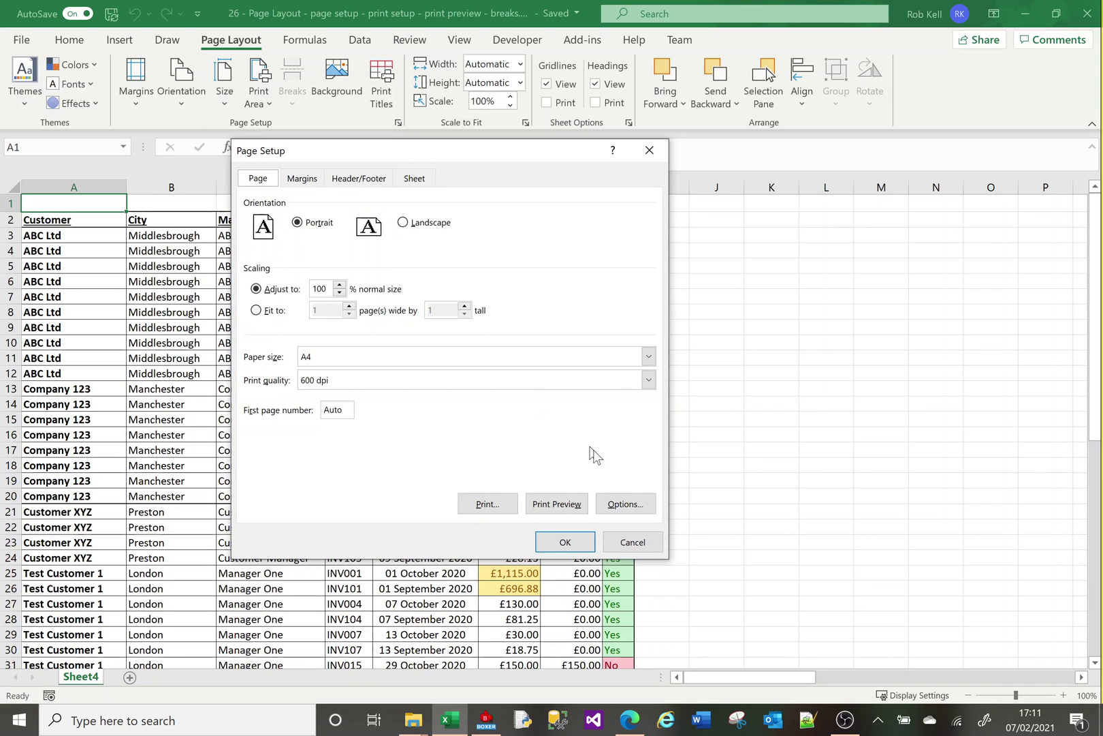
pyautogui.click(628, 545)
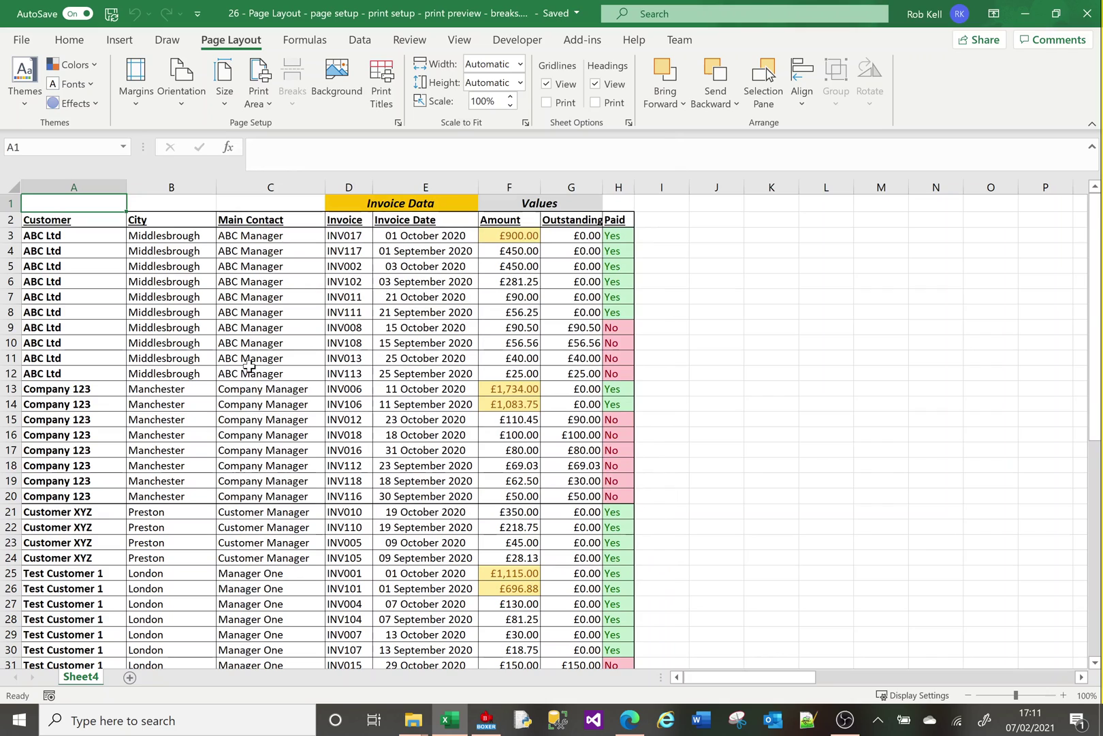
pyautogui.click(249, 372)
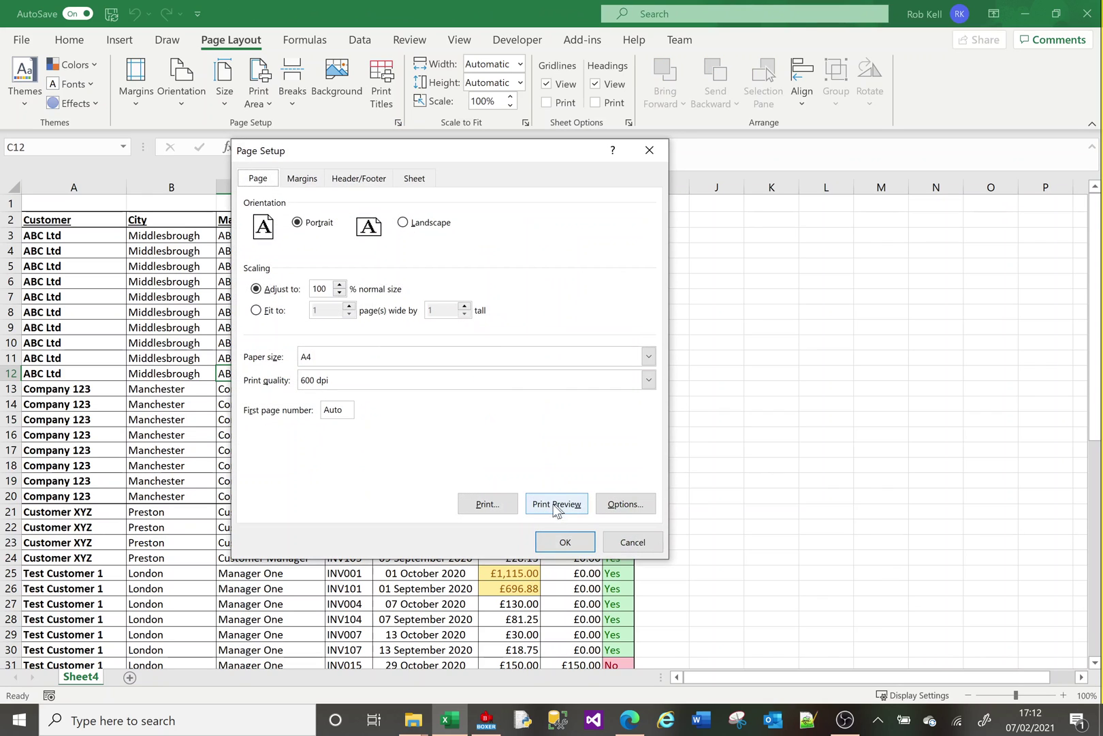
pyautogui.click(632, 543)
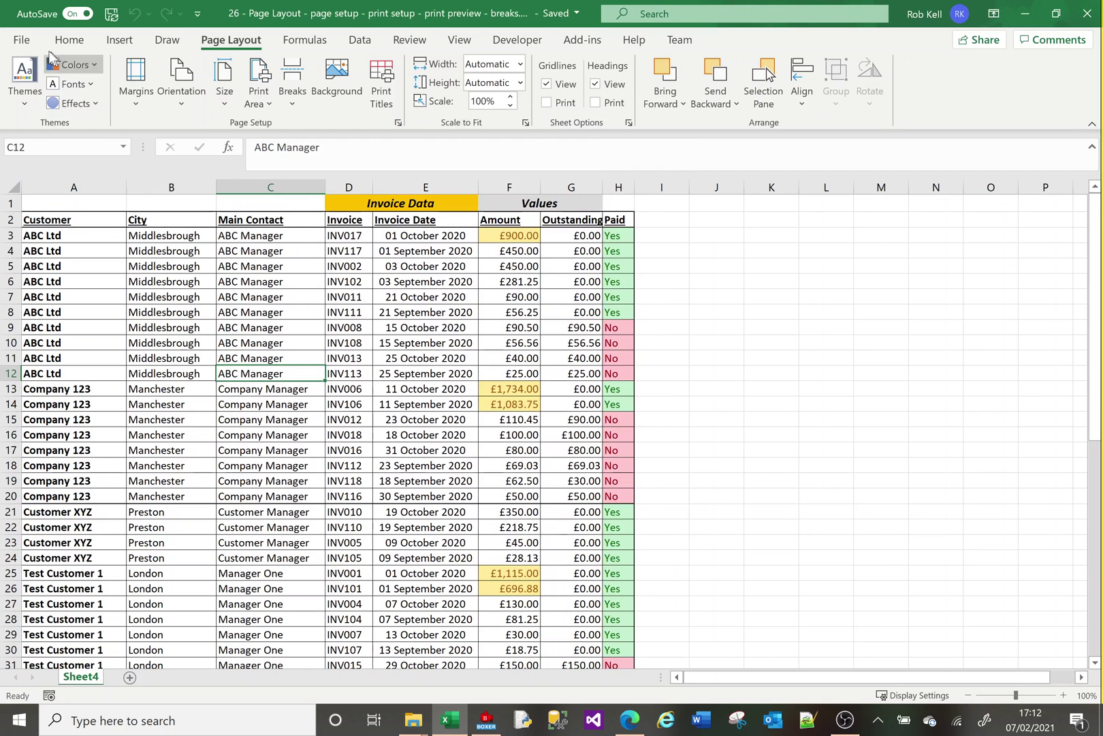
# Preview printed pages 1–4, keeping portrait orientation
pyautogui.click(21, 40)
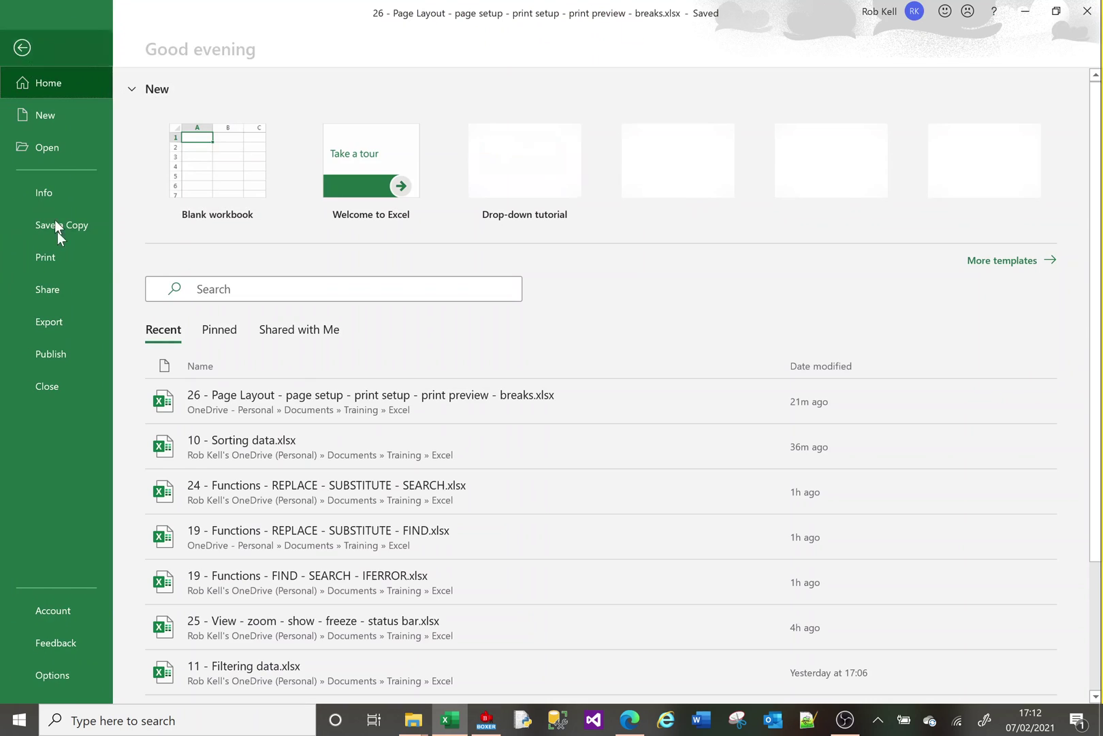
pyautogui.click(56, 263)
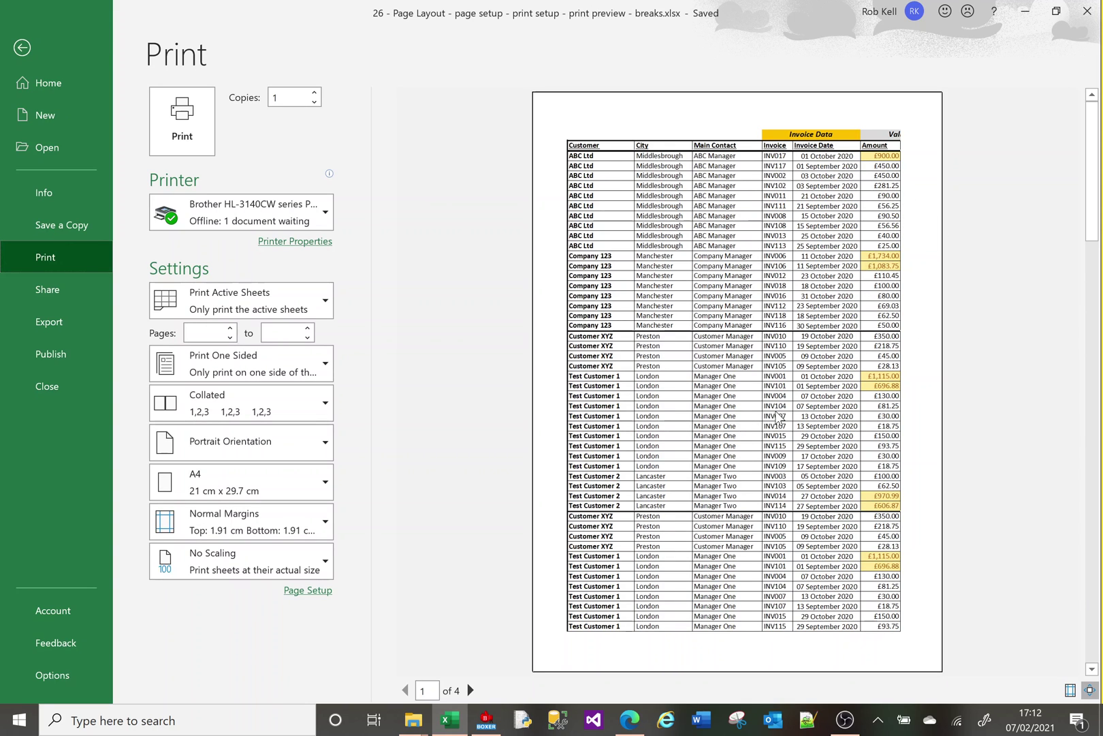
pyautogui.click(470, 692)
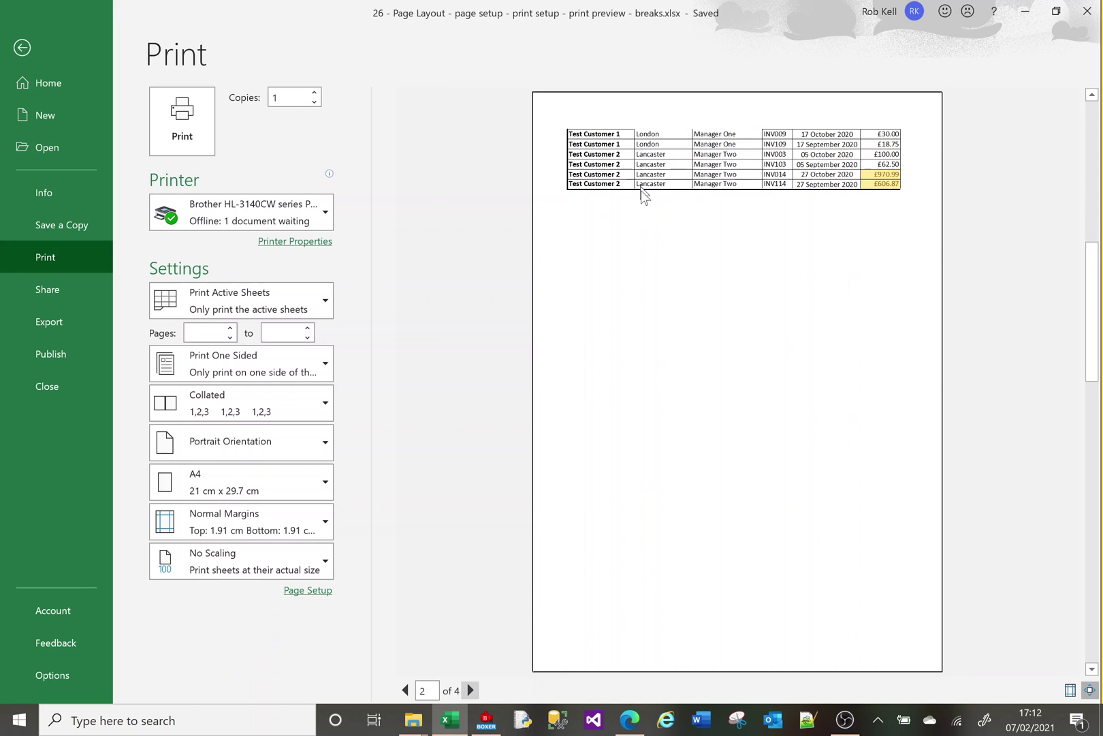
pyautogui.click(470, 690)
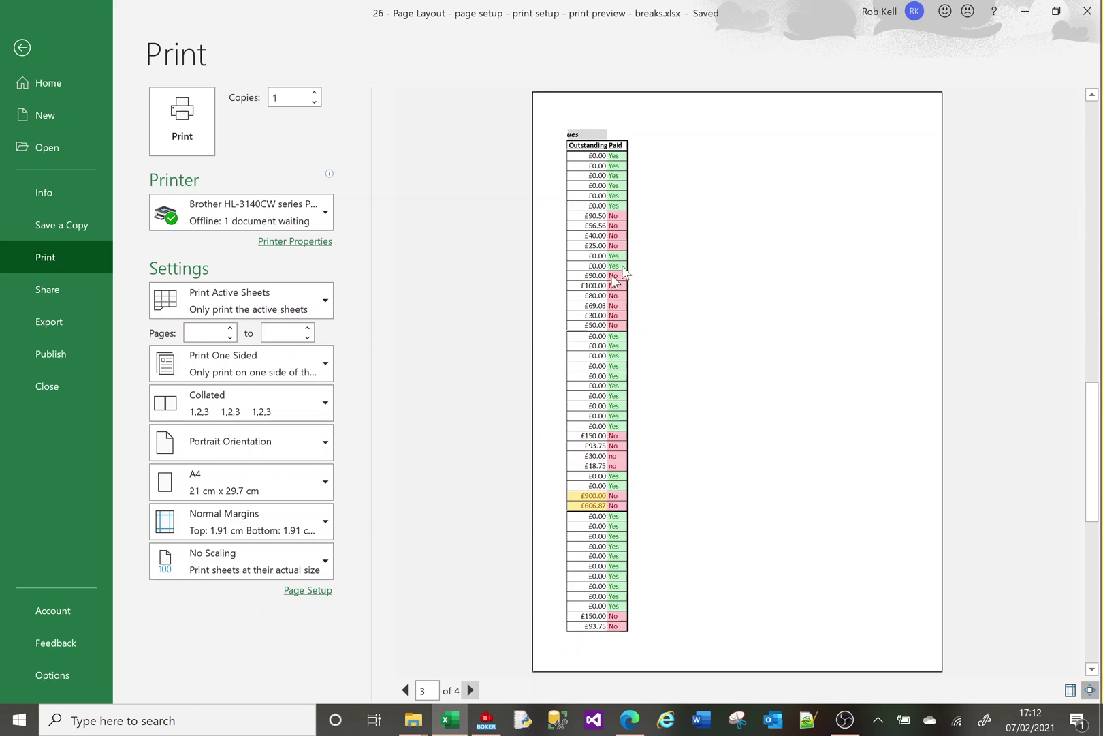
pyautogui.click(477, 689)
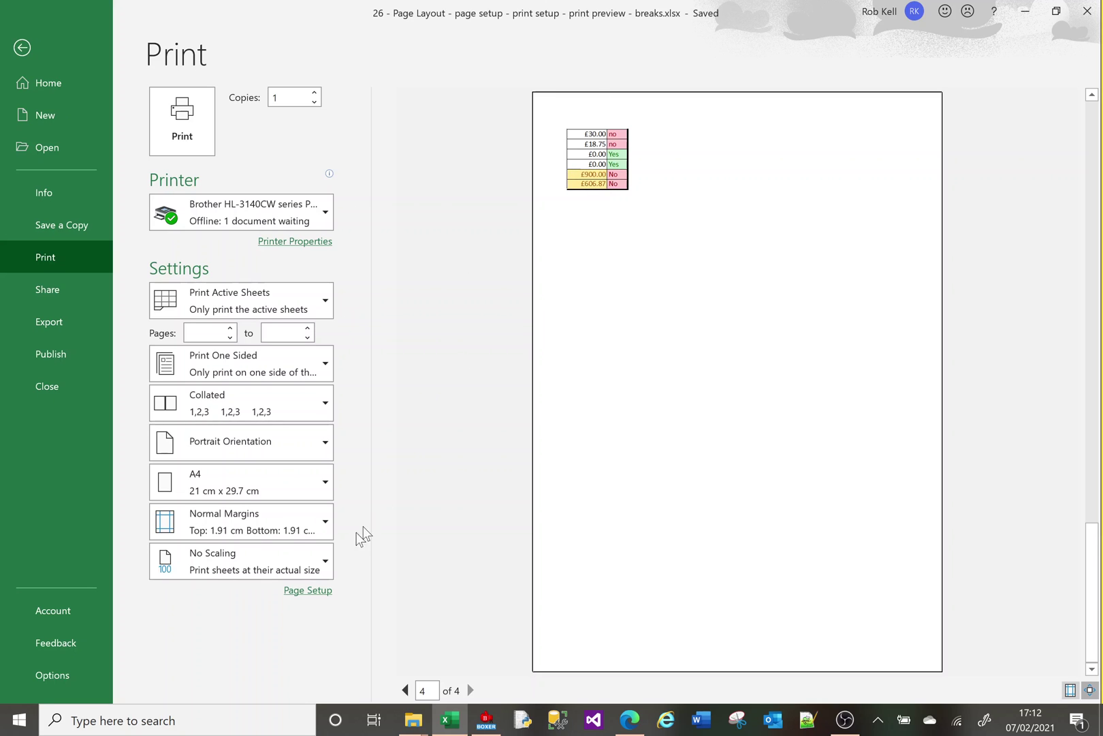
pyautogui.click(325, 444)
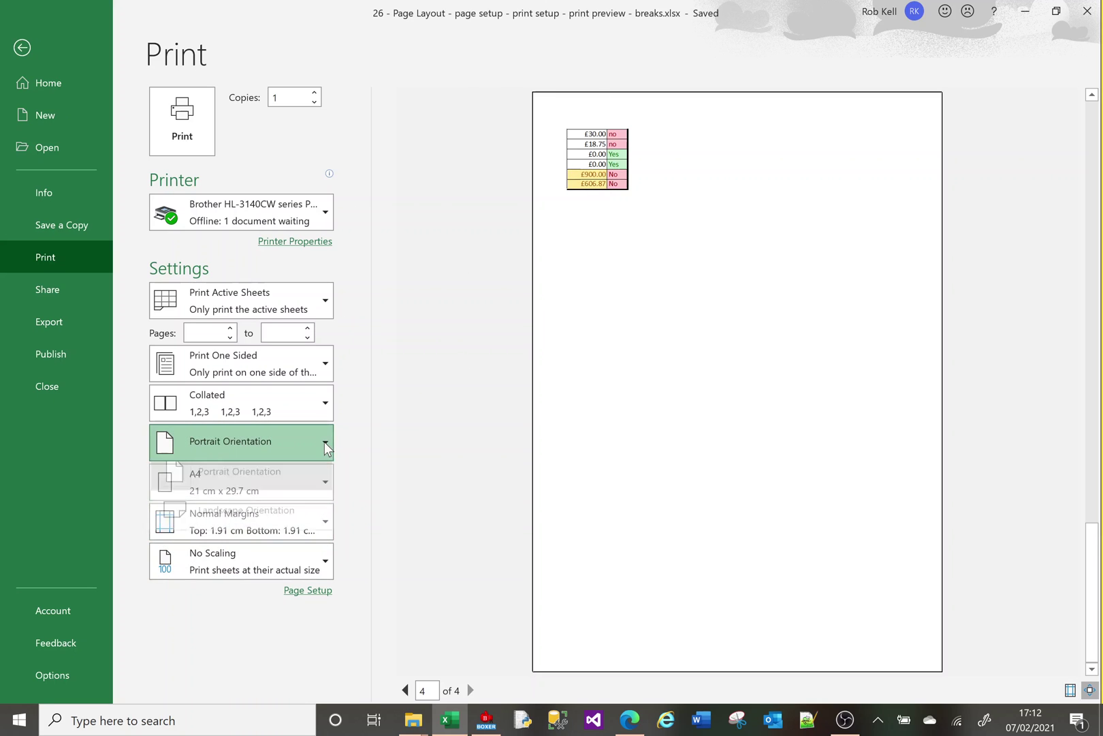
pyautogui.click(402, 512)
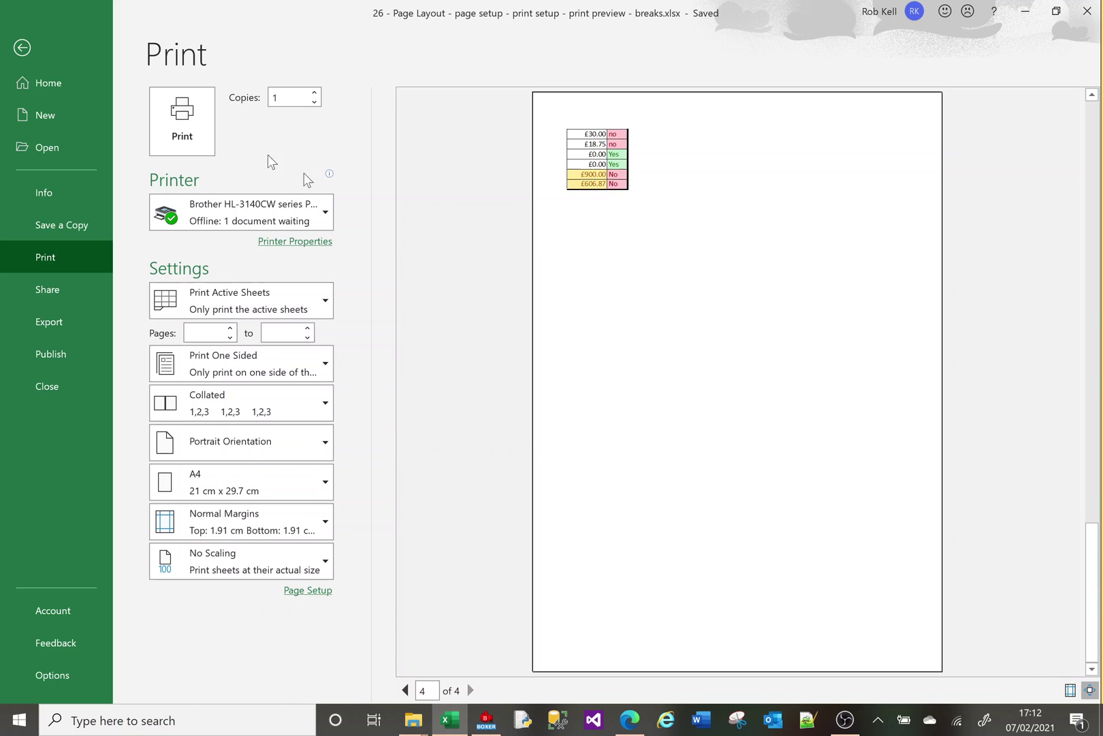
pyautogui.click(22, 49)
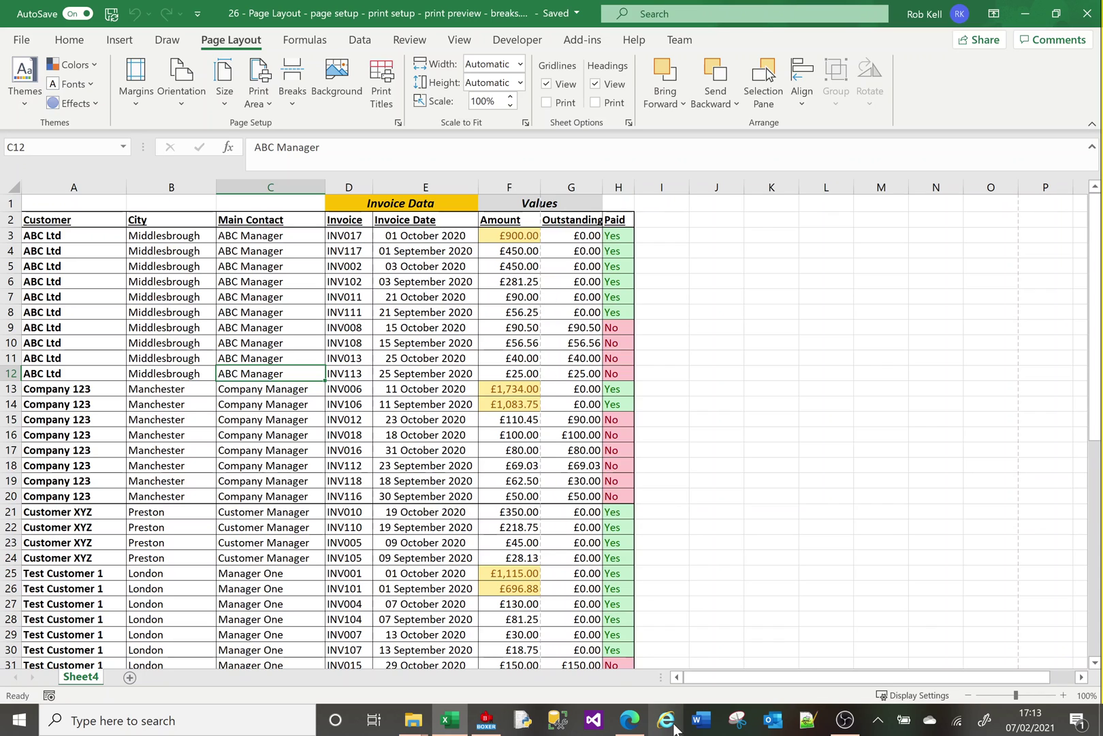
# Apply Last Custom Setting margins (1.9 cm top/bottom, 1.8 cm left/right) and check page breaks
pyautogui.click(1097, 639)
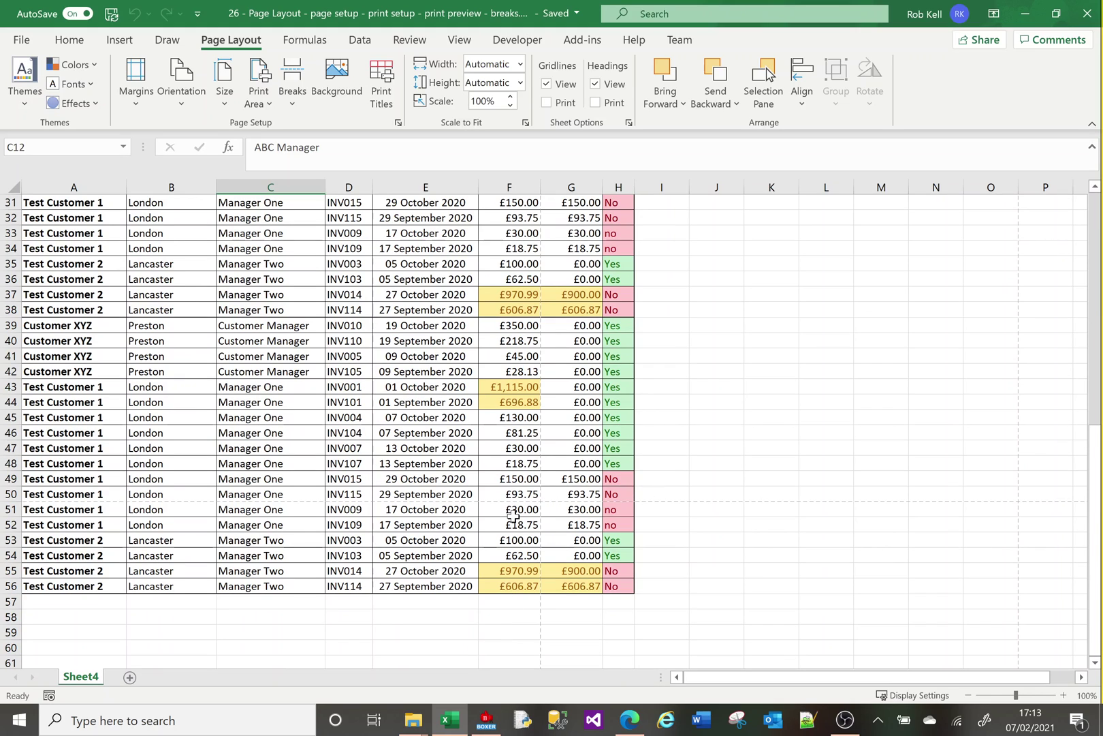
pyautogui.click(1095, 212)
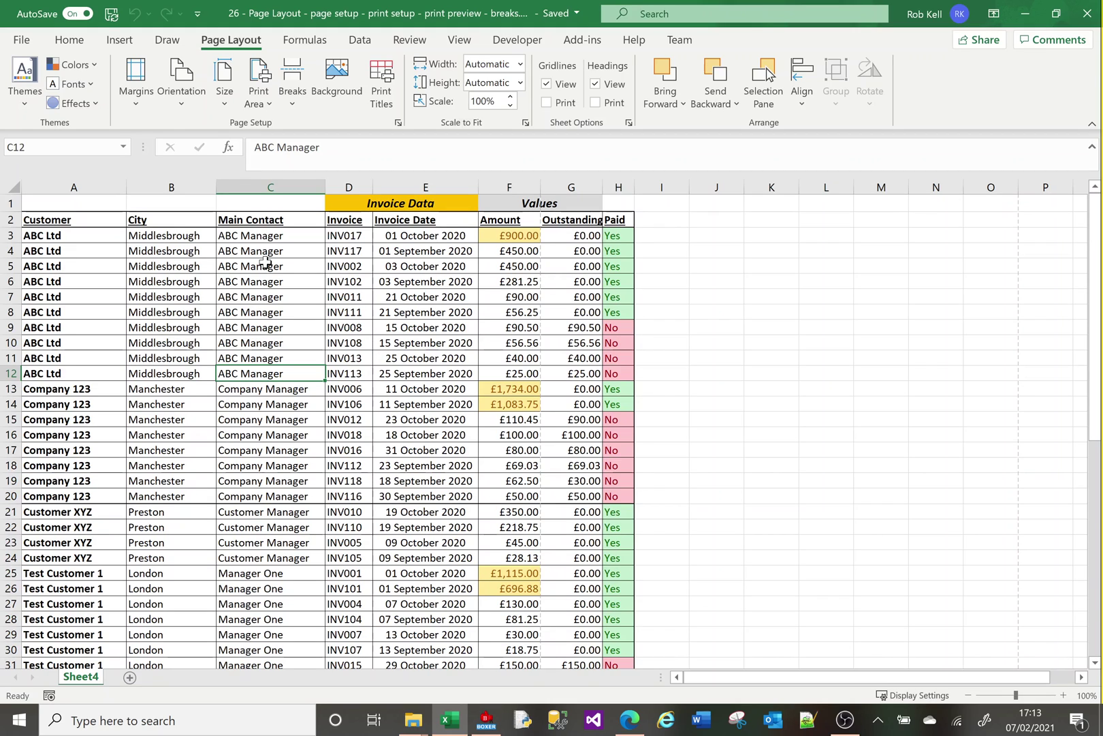
pyautogui.click(135, 105)
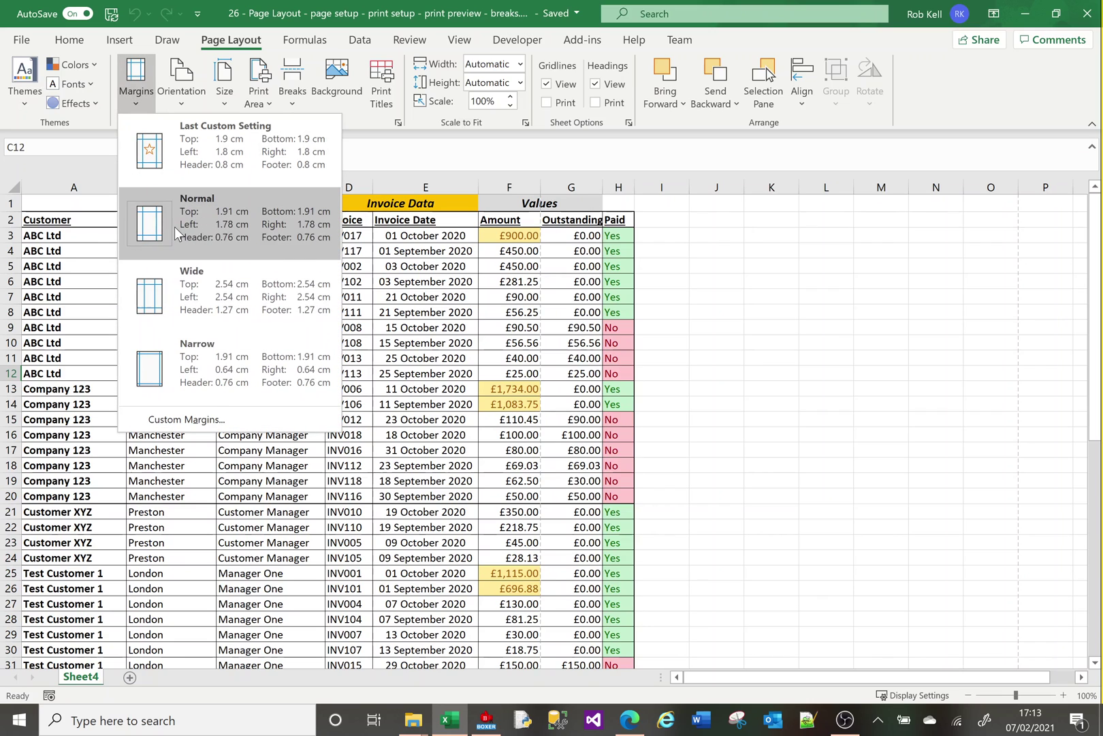
pyautogui.click(156, 375)
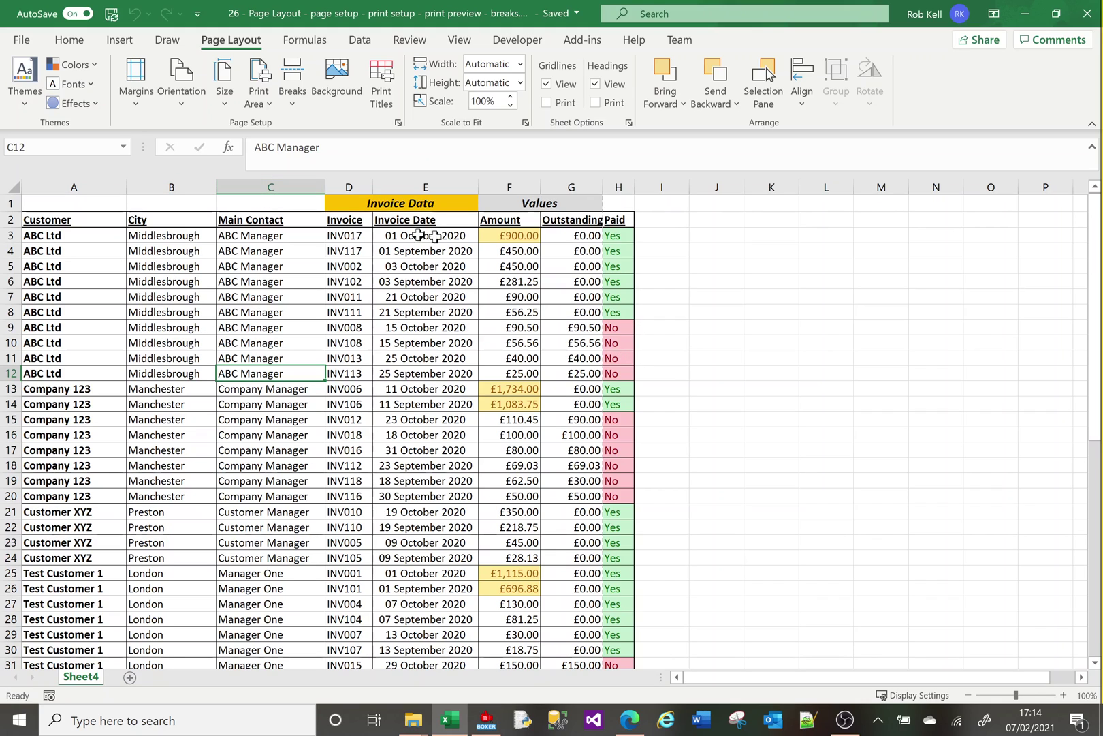
pyautogui.click(1094, 530)
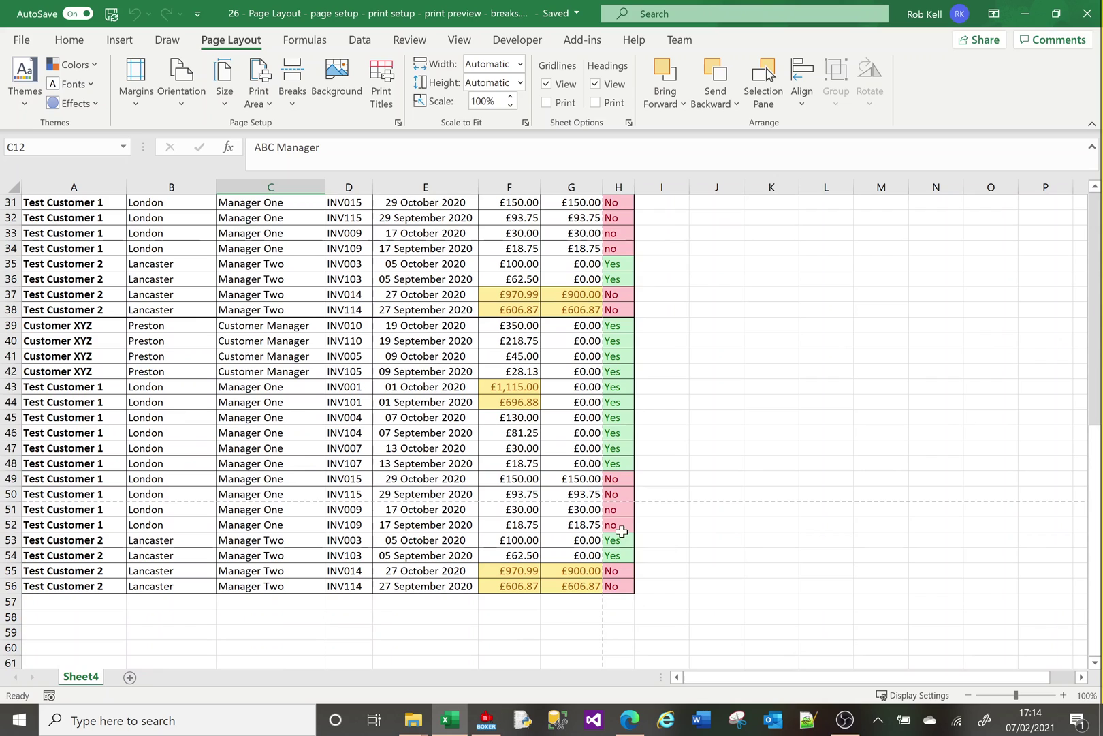
# Scale the sheet to fit 1 page wide by 1 tall and preview the single page
pyautogui.click(1097, 218)
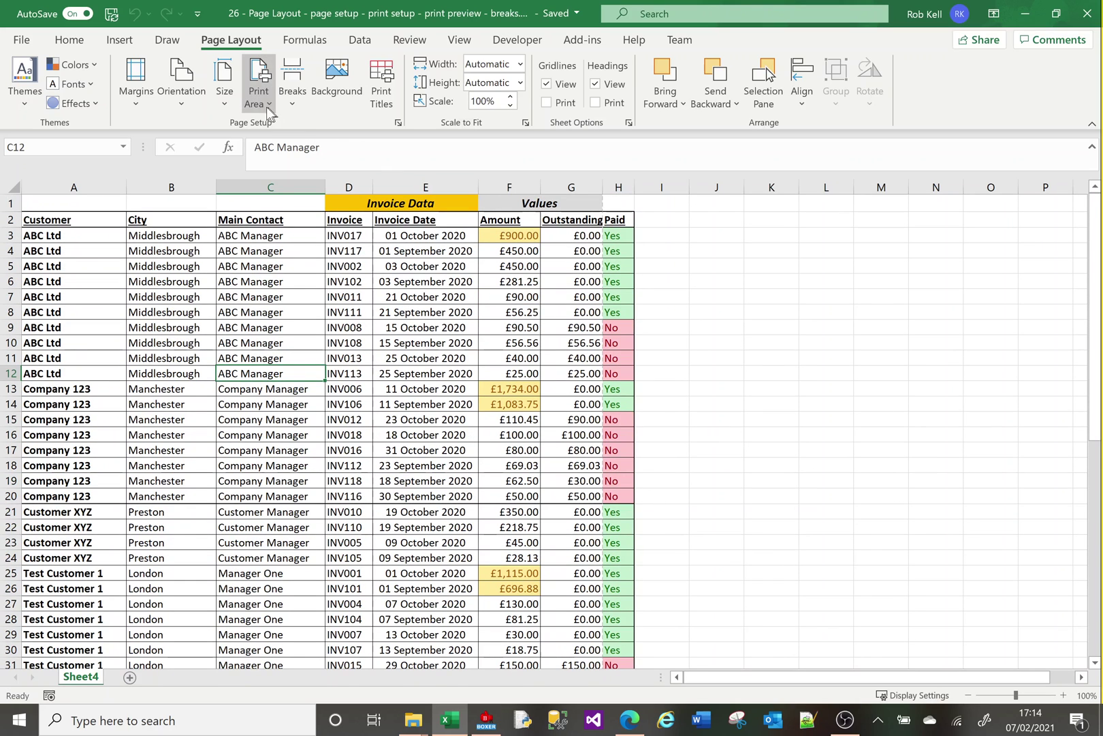
pyautogui.click(399, 124)
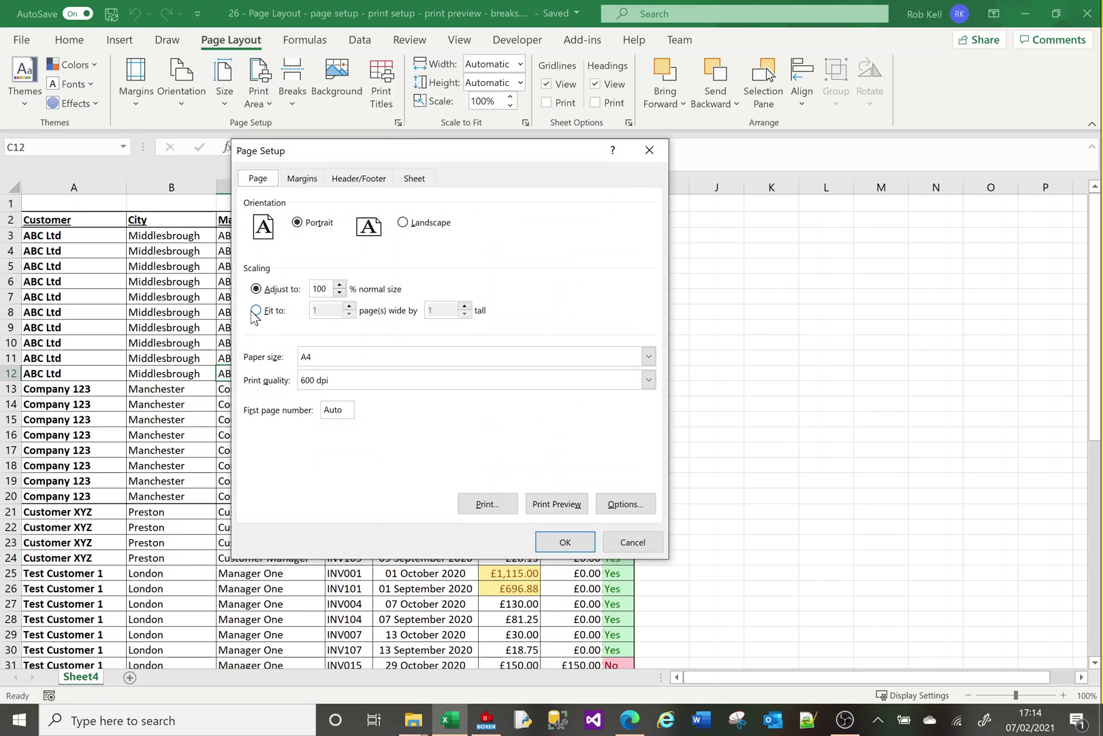
pyautogui.click(257, 311)
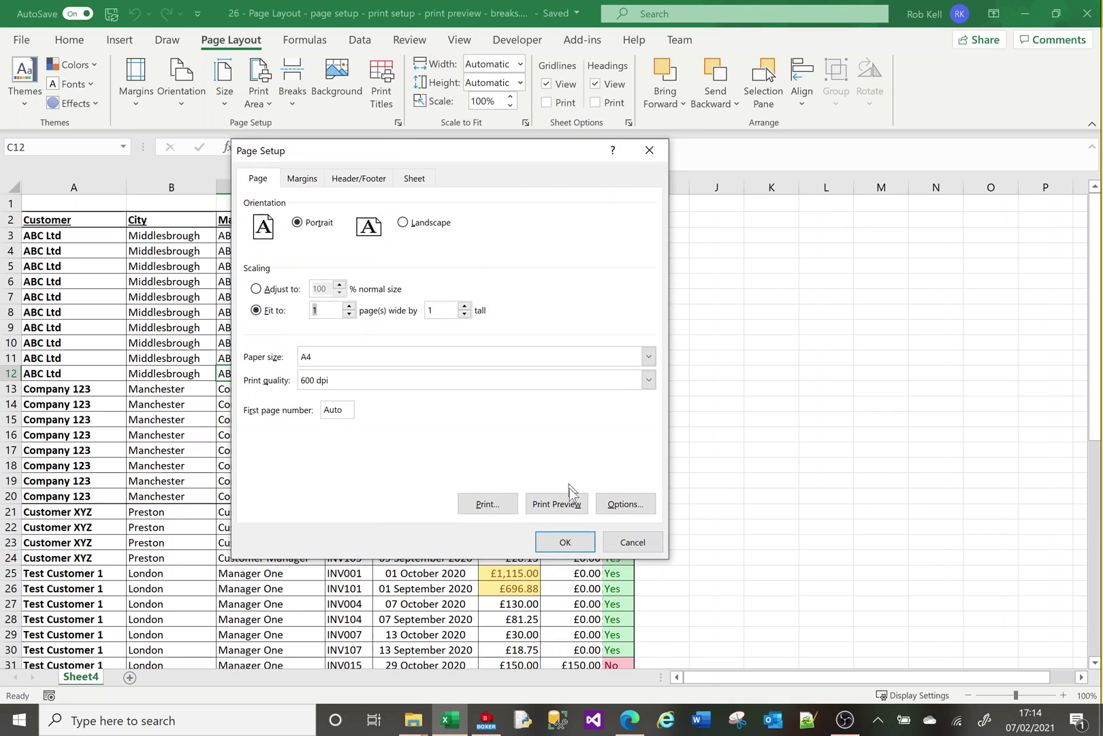
pyautogui.click(573, 545)
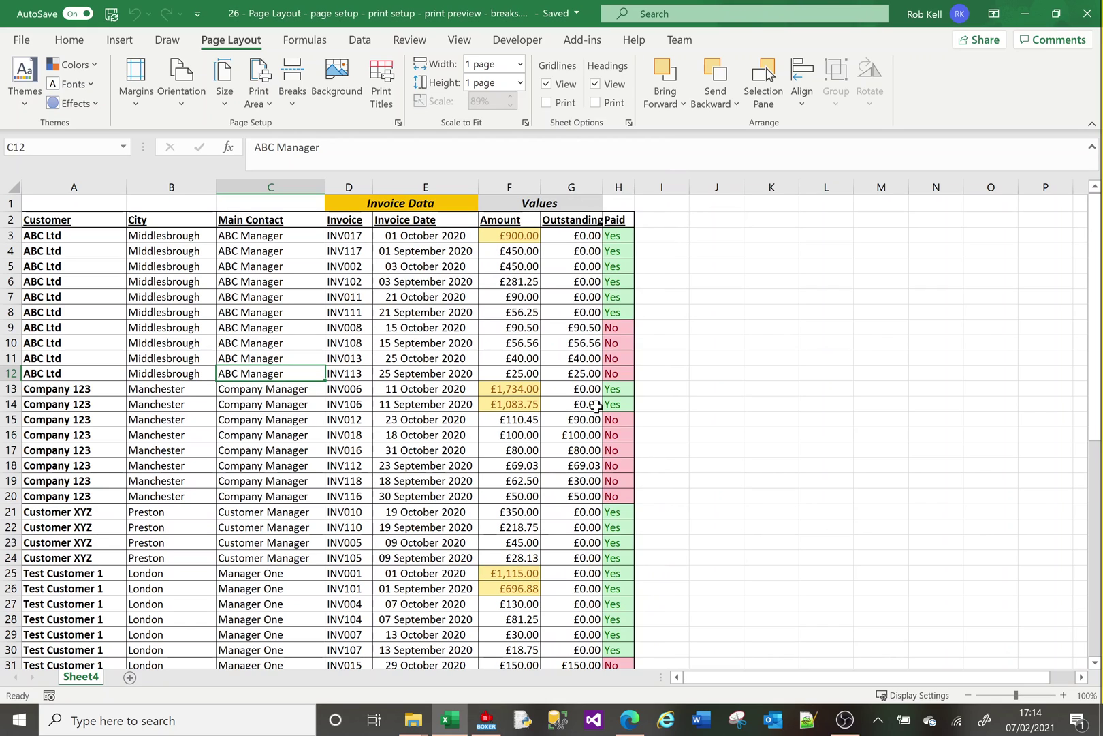
pyautogui.click(397, 121)
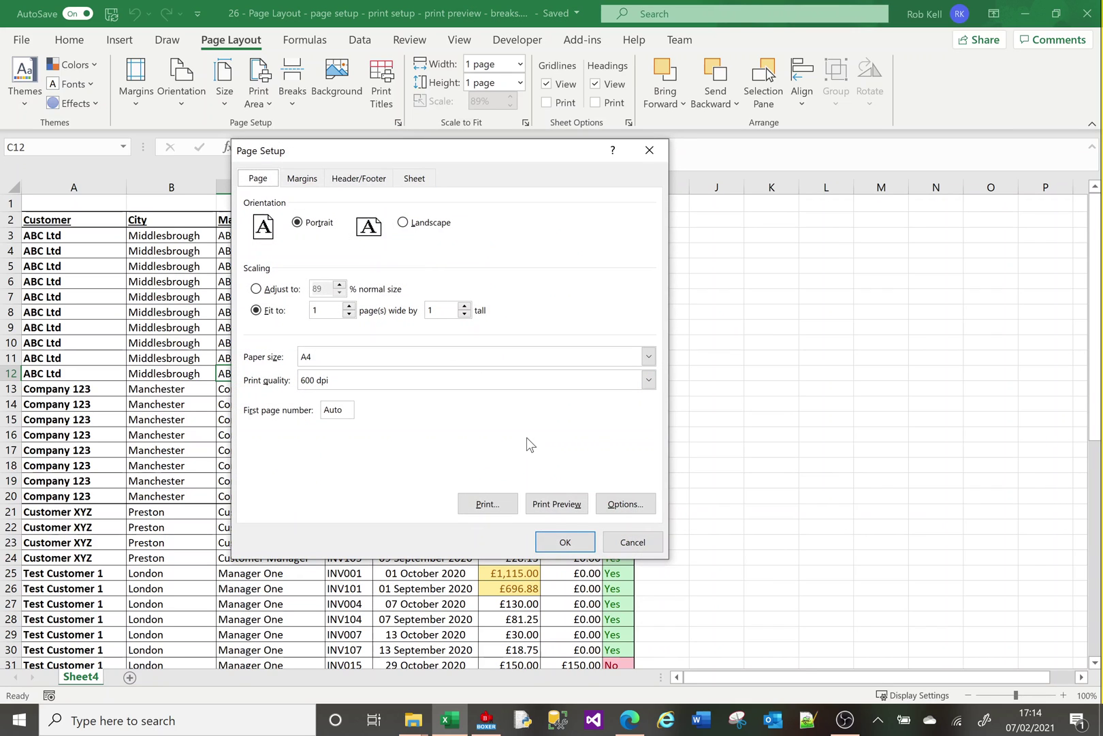
pyautogui.click(555, 502)
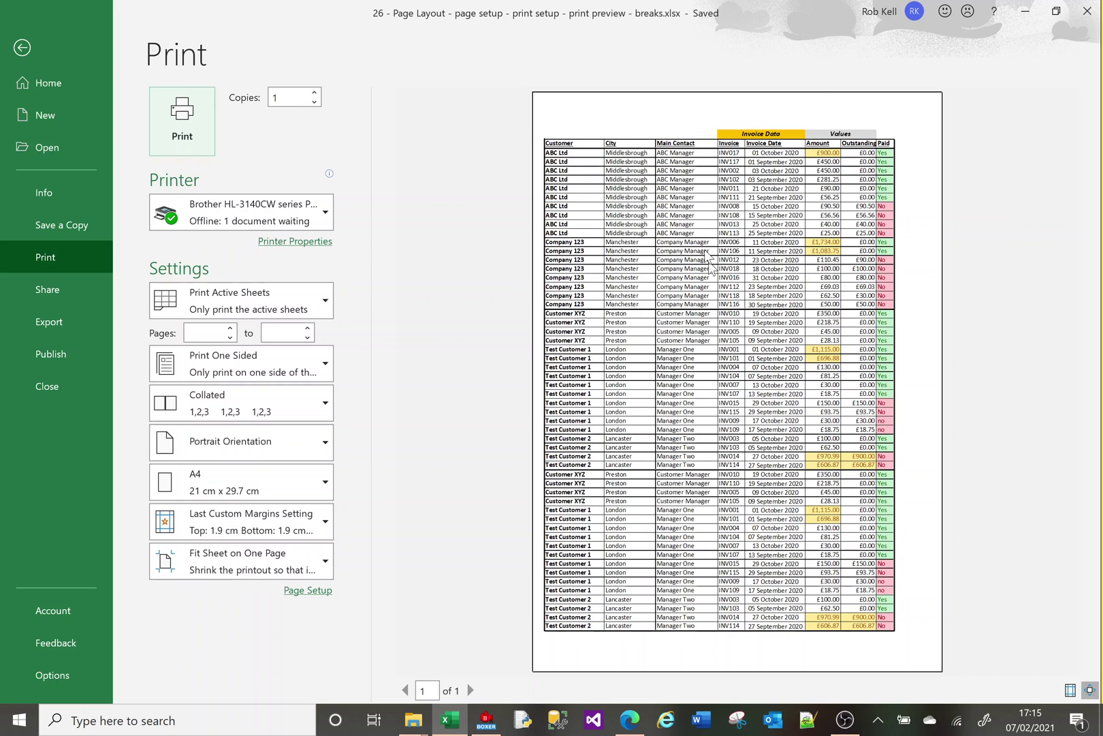
# Switch Page Setup scaling back to a percentage of normal size
pyautogui.click(22, 47)
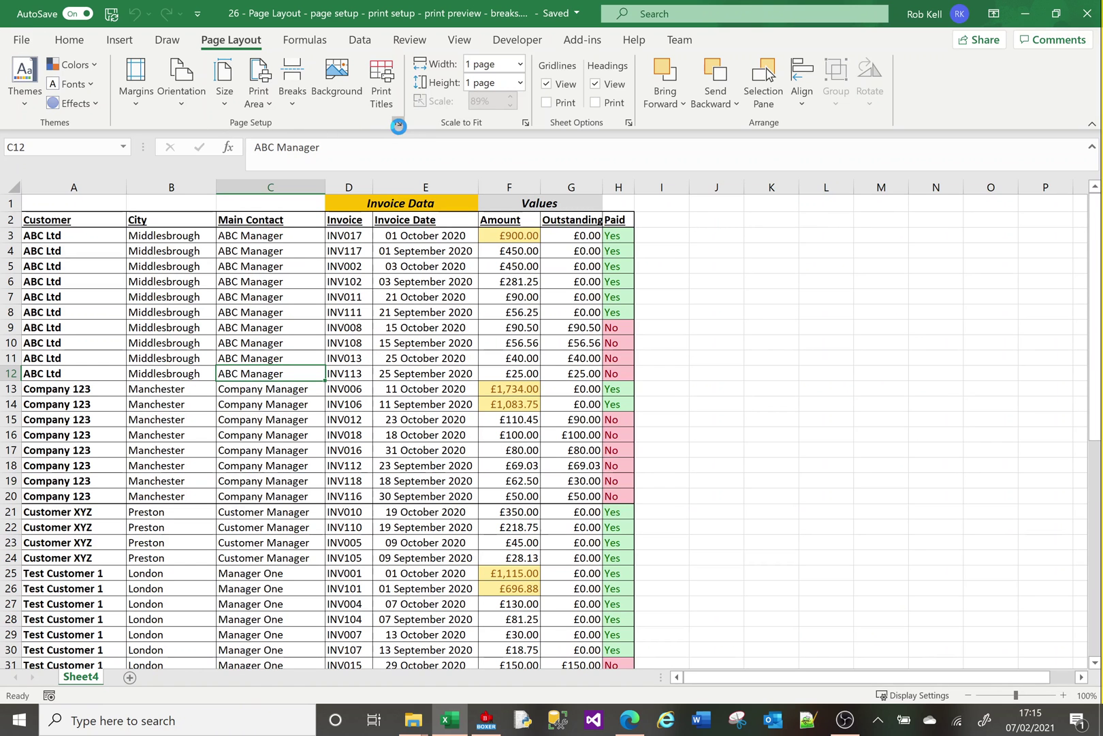
pyautogui.click(397, 122)
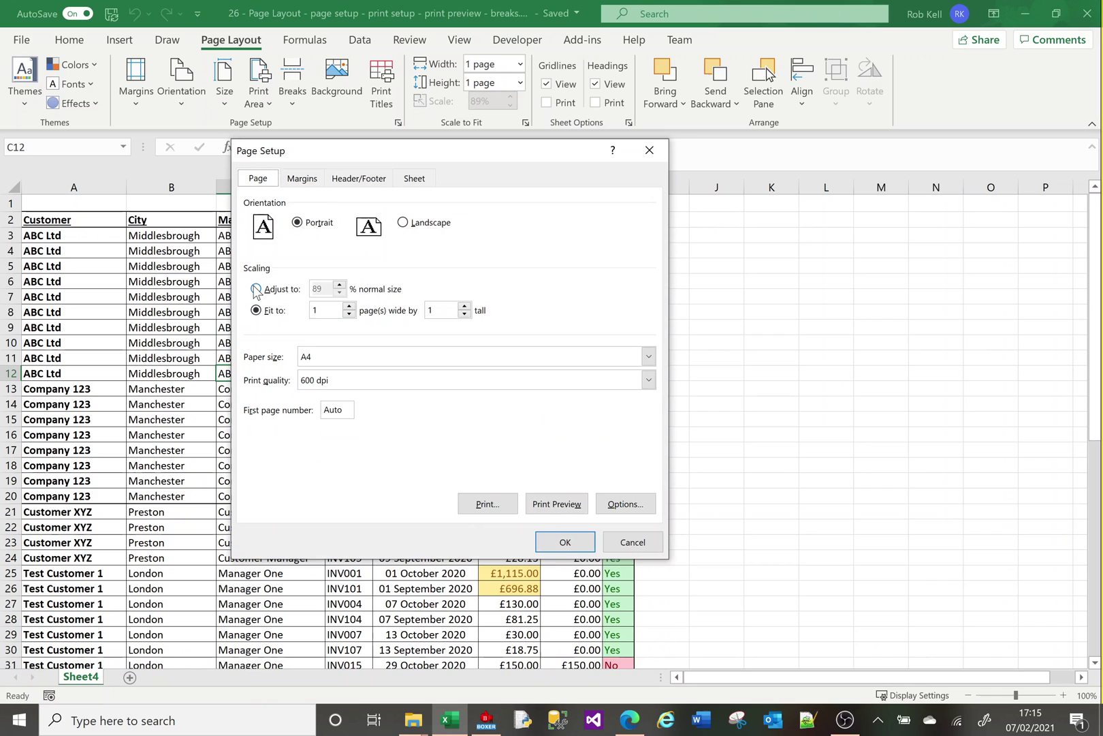
pyautogui.click(255, 288)
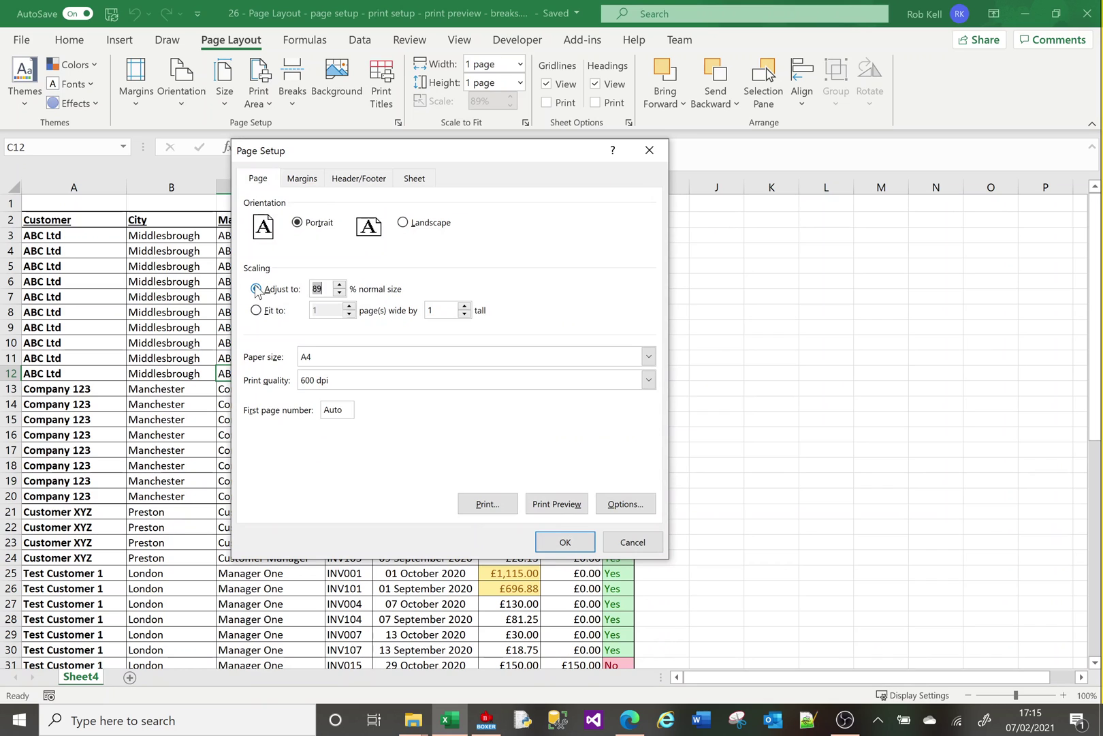
pyautogui.click(557, 542)
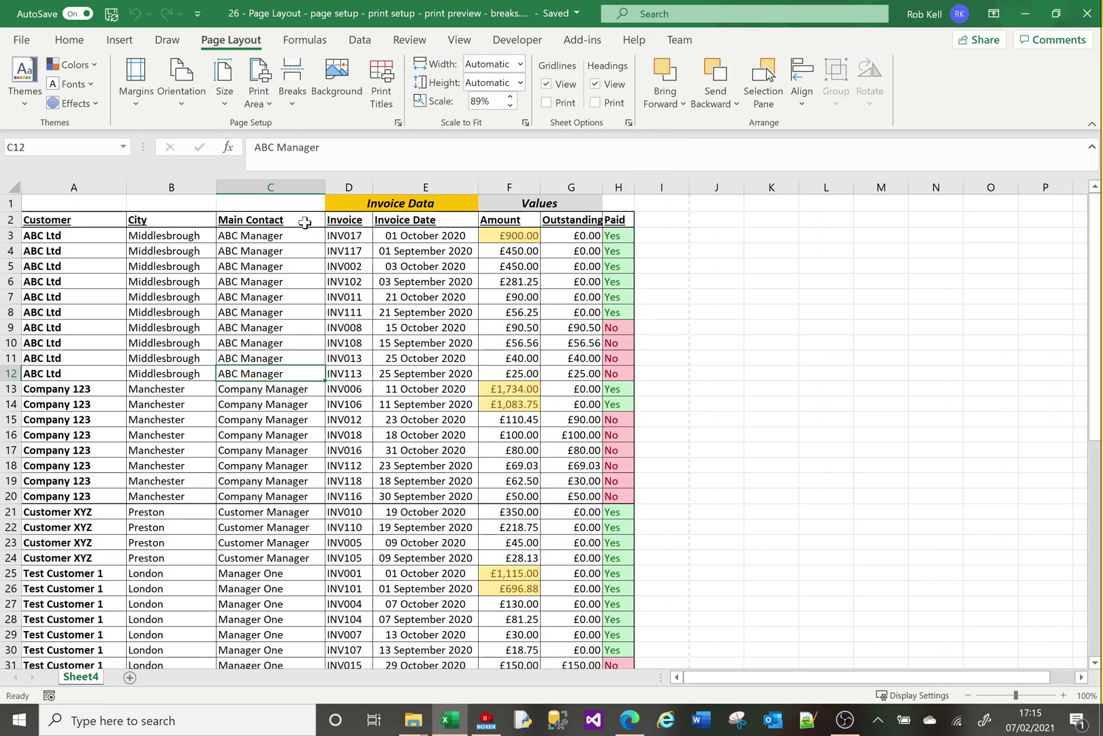
# Choose Fit All Columns on One Page in print settings and review both preview pages
pyautogui.click(22, 42)
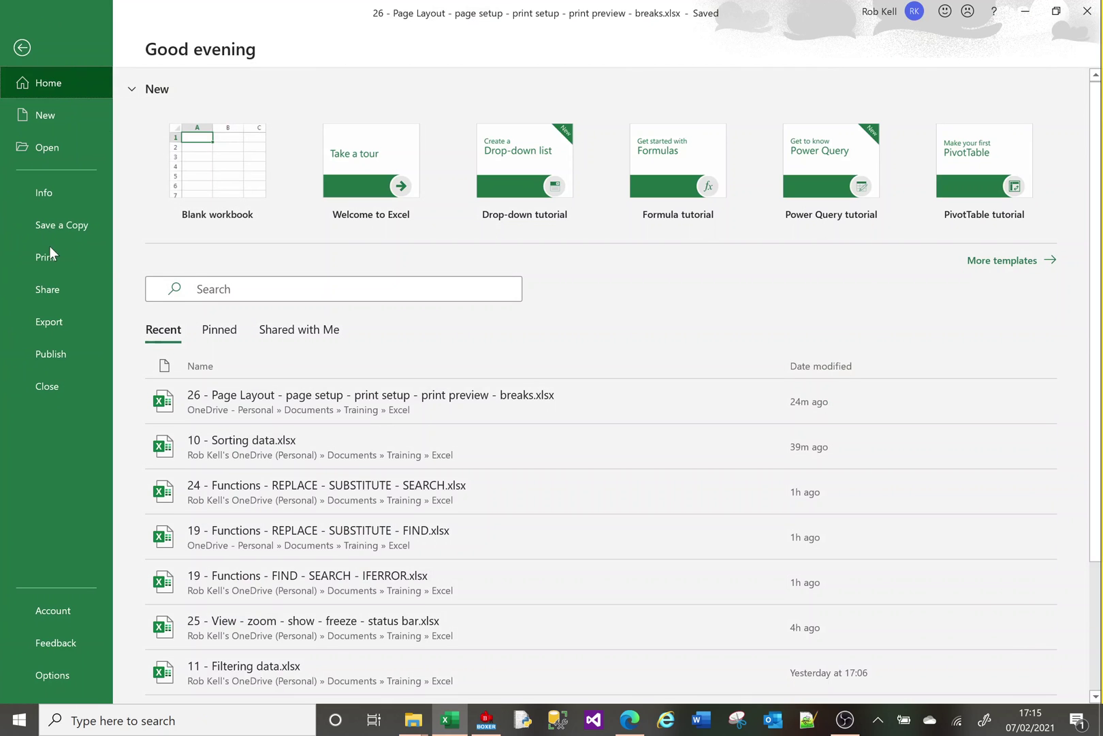
pyautogui.click(49, 252)
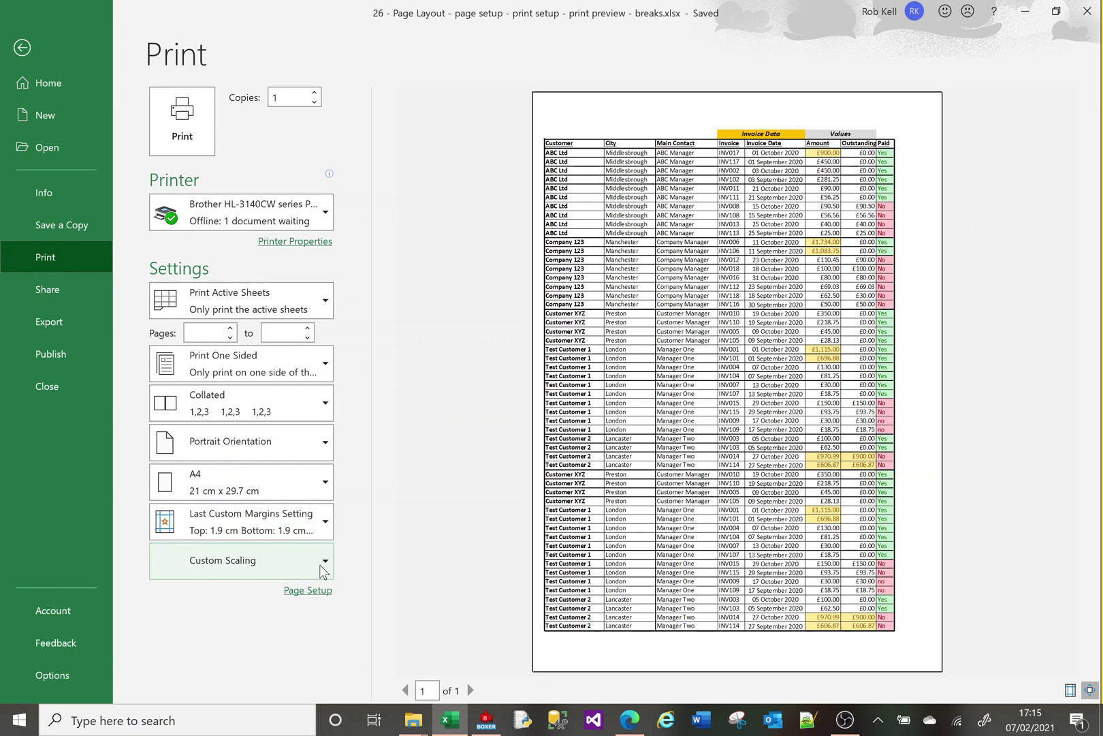
pyautogui.click(323, 566)
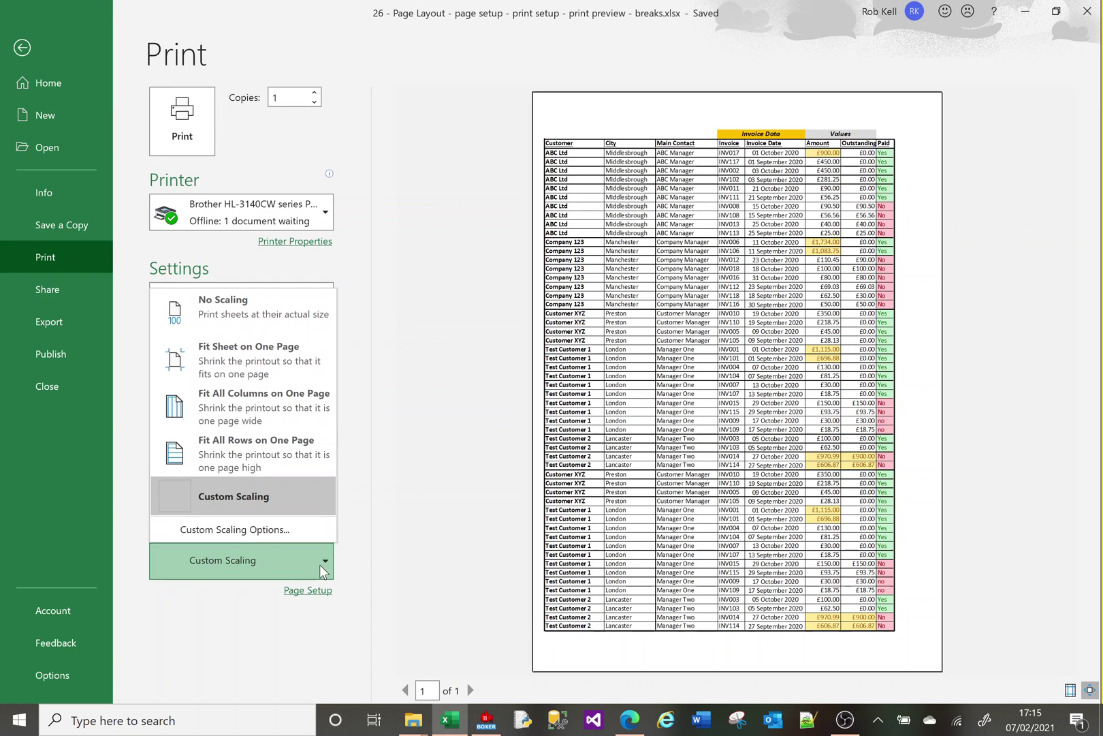
pyautogui.click(299, 406)
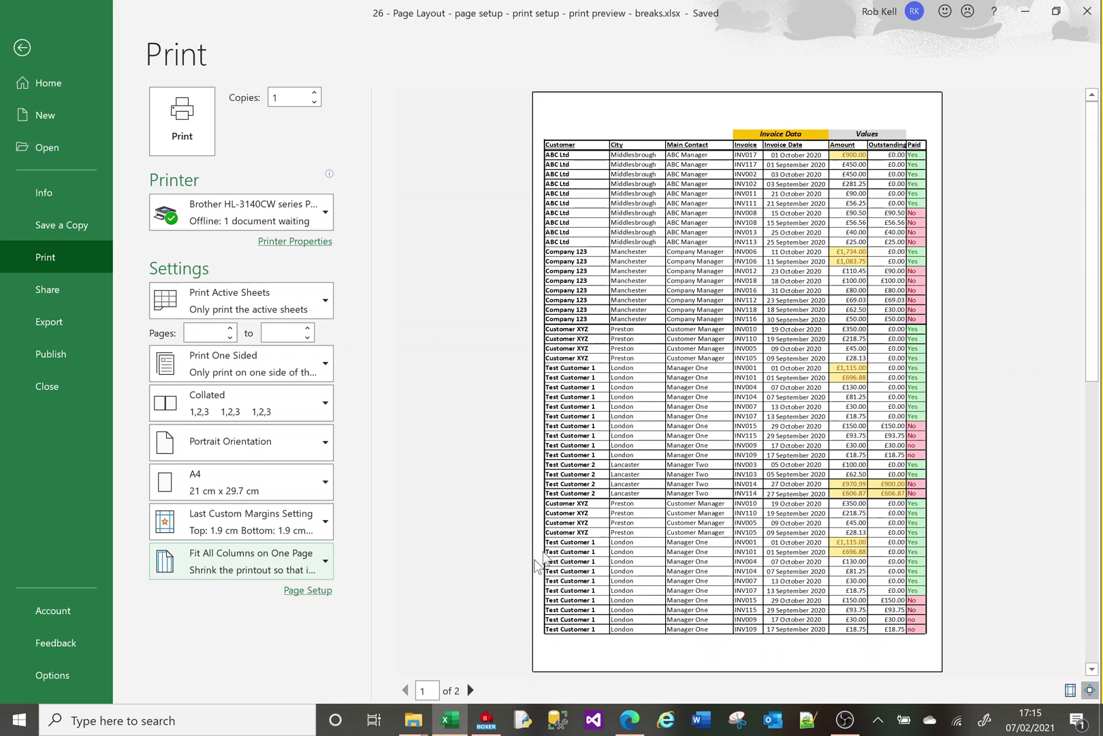
pyautogui.click(464, 692)
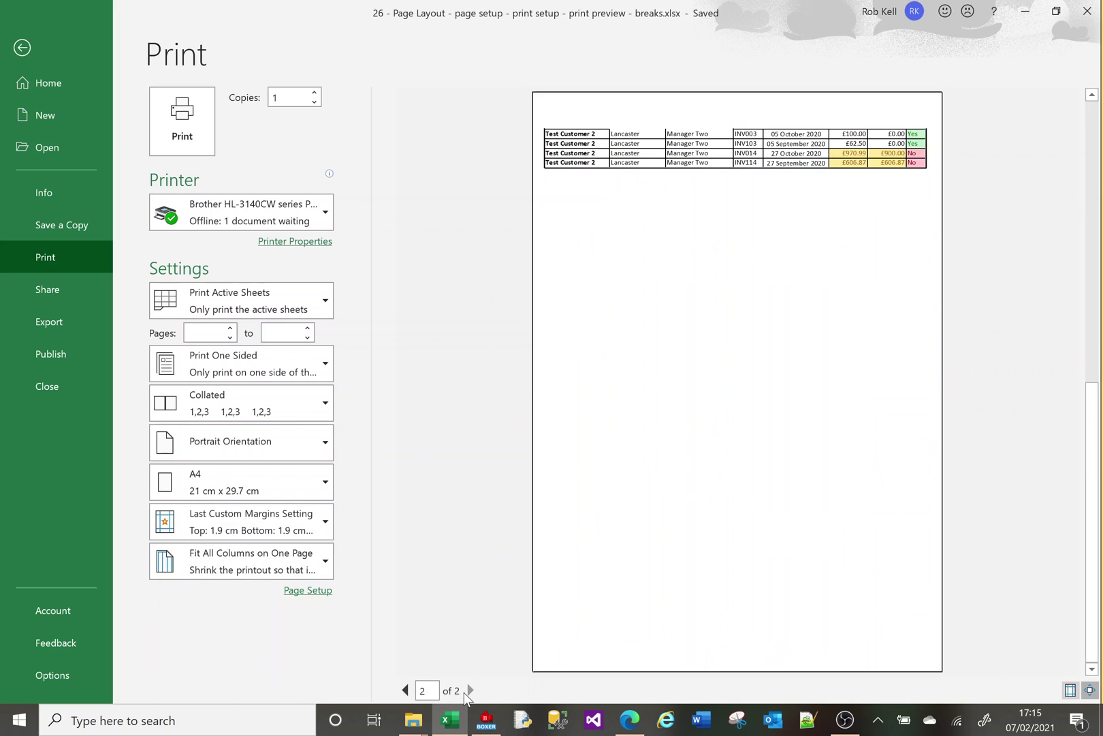
pyautogui.click(405, 688)
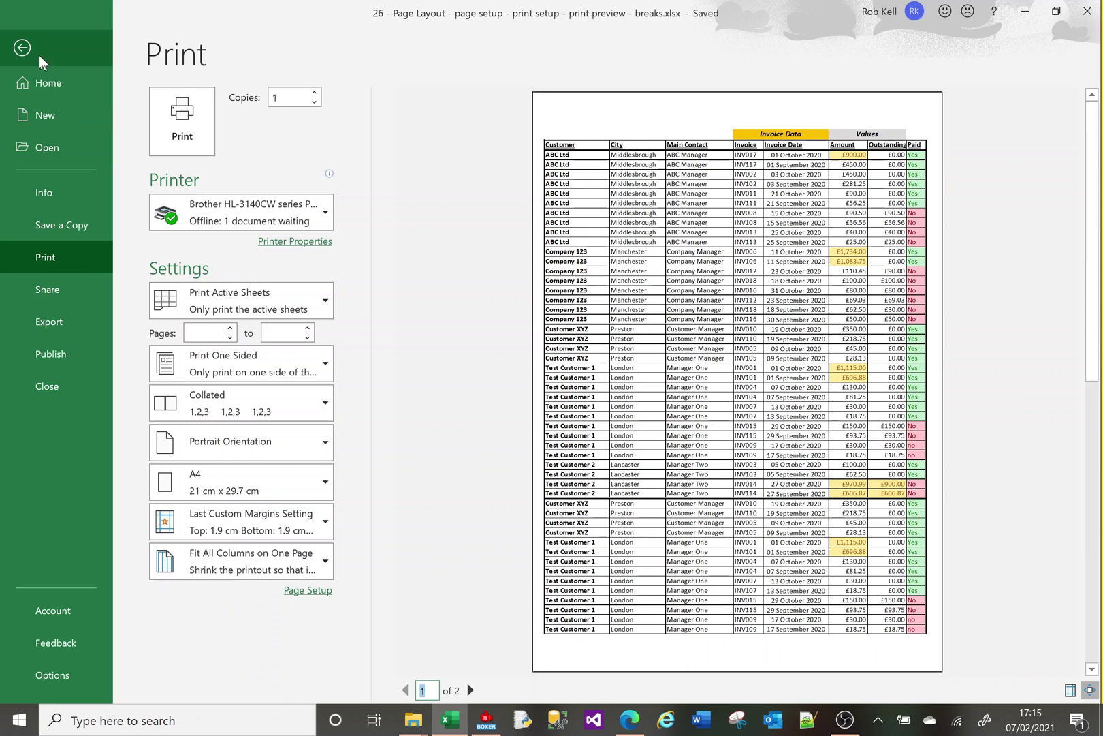
# Set A1:H20 as the print area and check it previews as one page
pyautogui.click(22, 47)
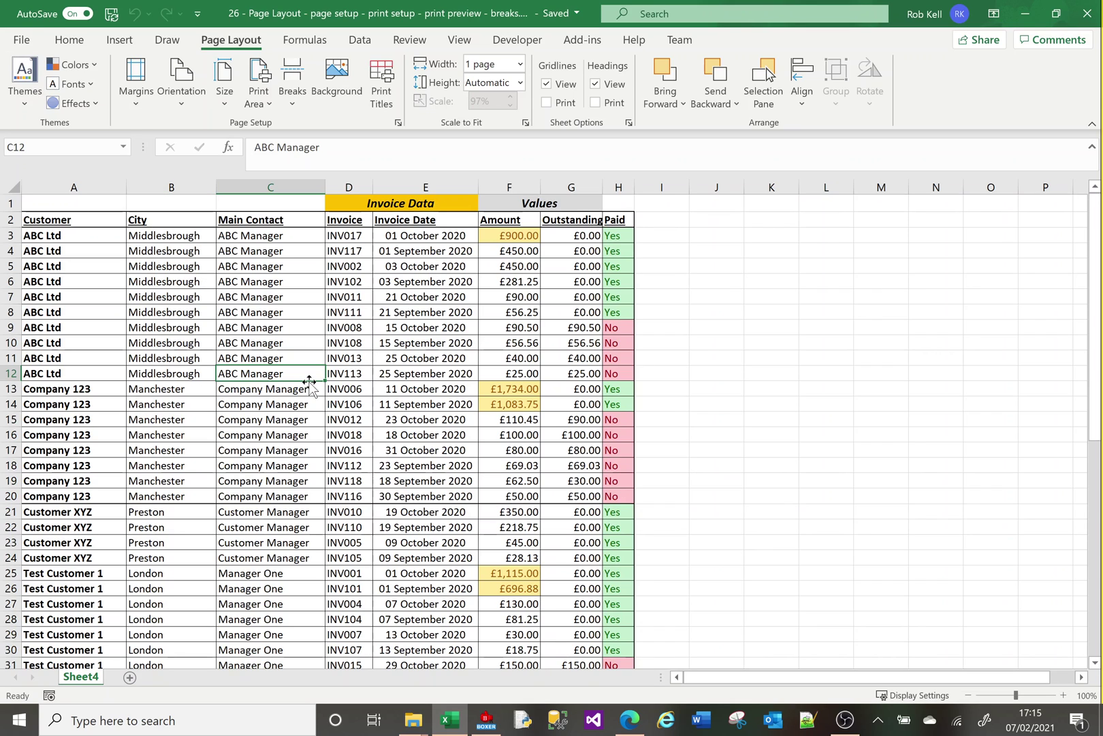
pyautogui.moveTo(618, 501); pyautogui.dragTo(49, 203)
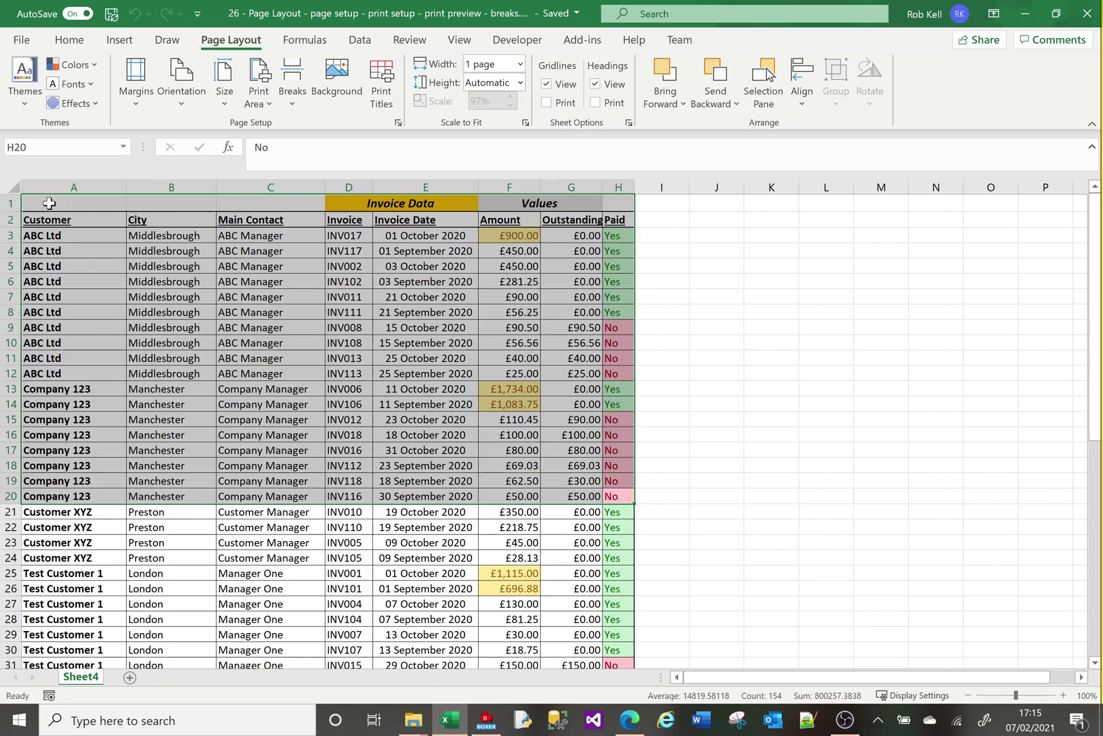
pyautogui.click(270, 106)
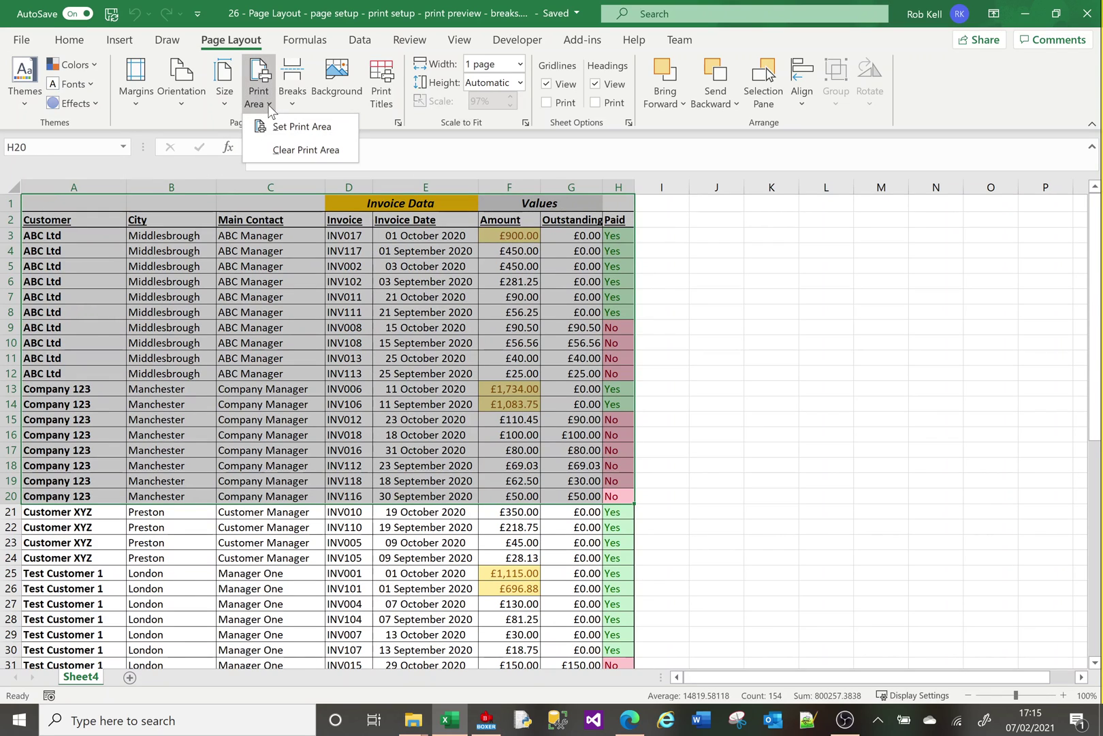
pyautogui.click(284, 129)
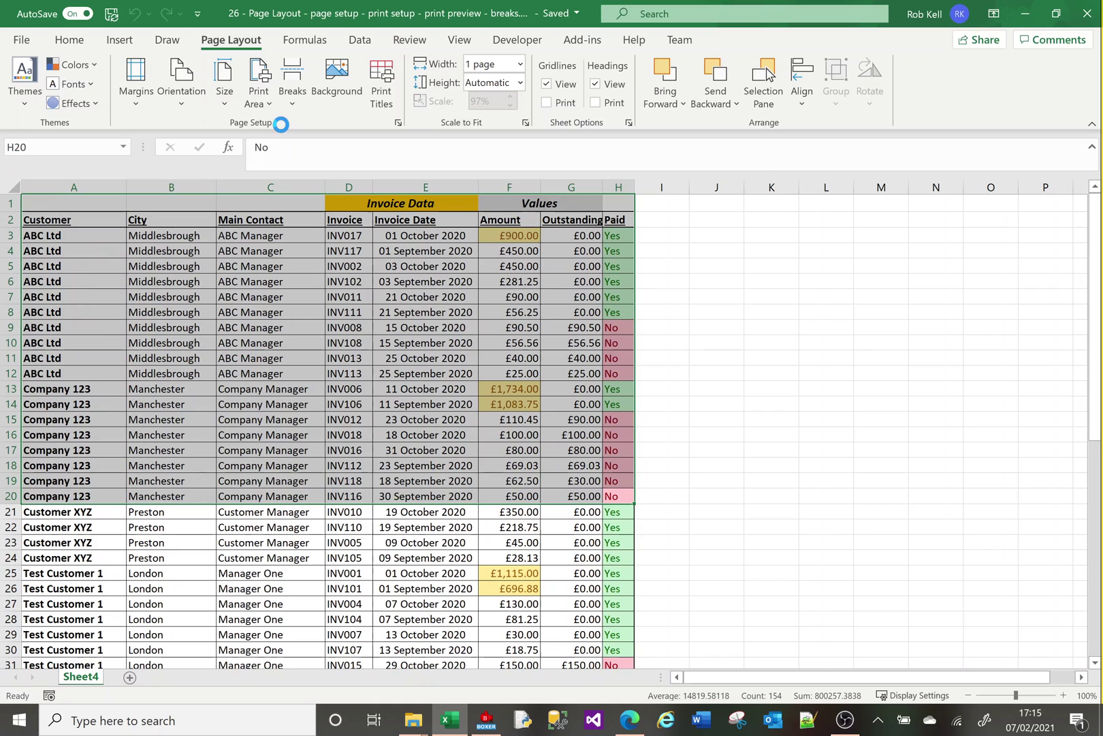
pyautogui.click(163, 294)
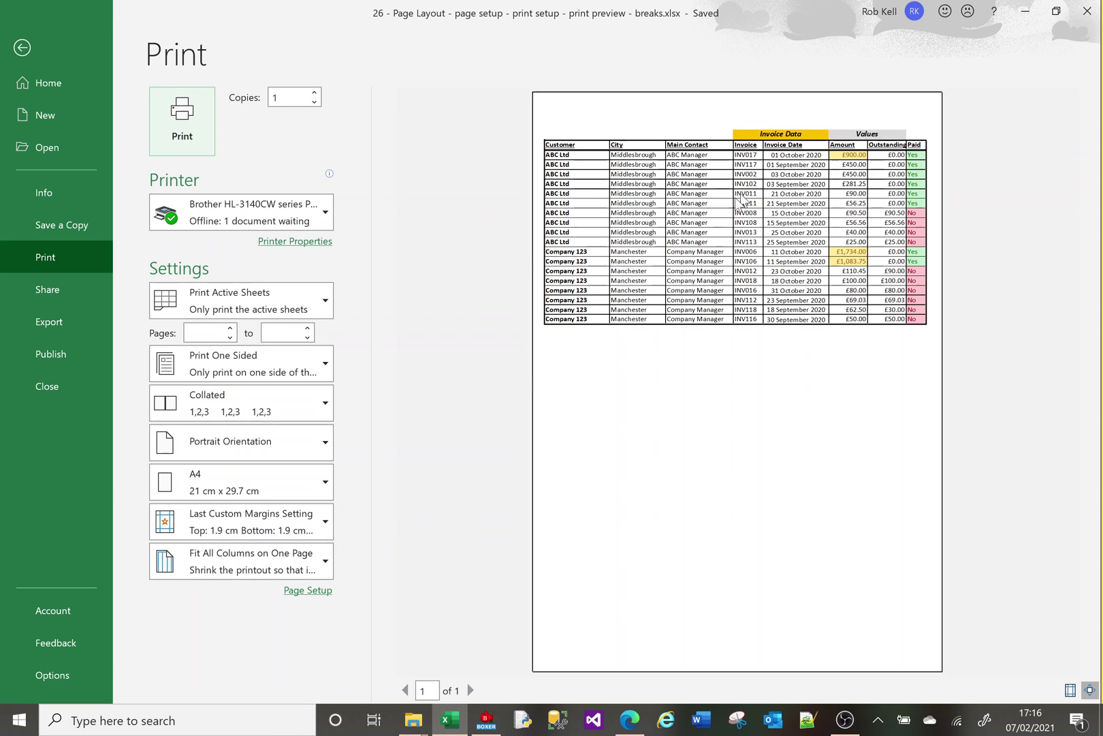
# Clear the print area and gauge the page ranges A1:H20 and rows 21–38
pyautogui.click(22, 47)
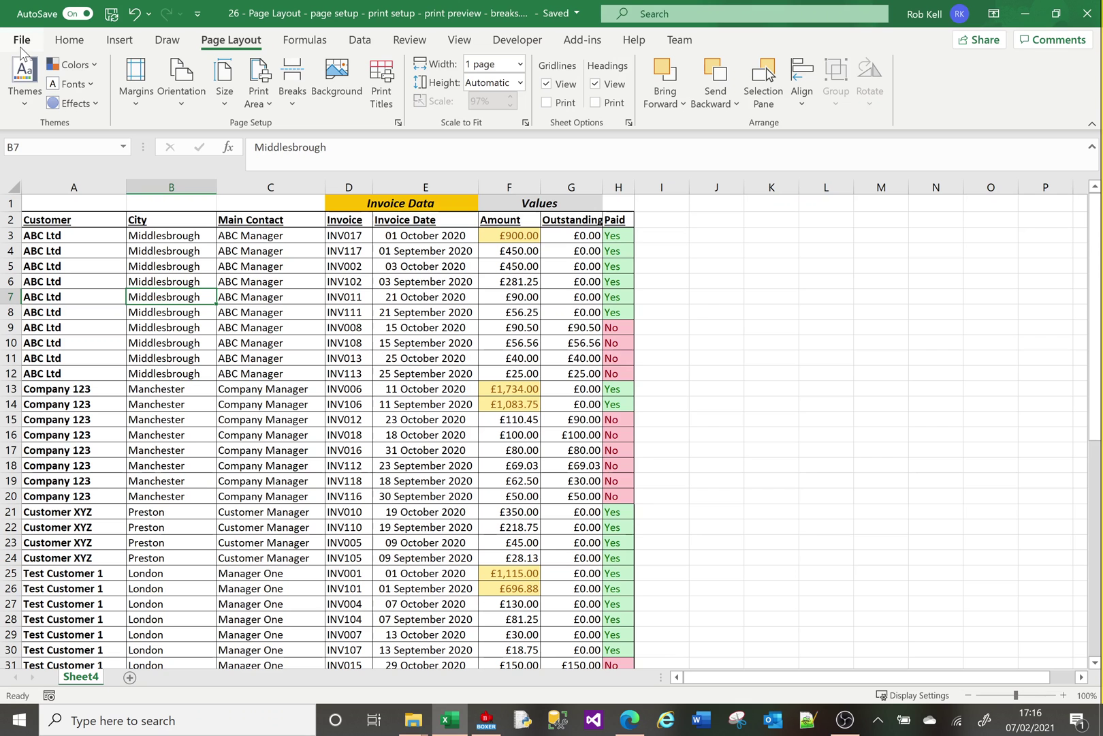
pyautogui.click(260, 98)
pyautogui.click(291, 148)
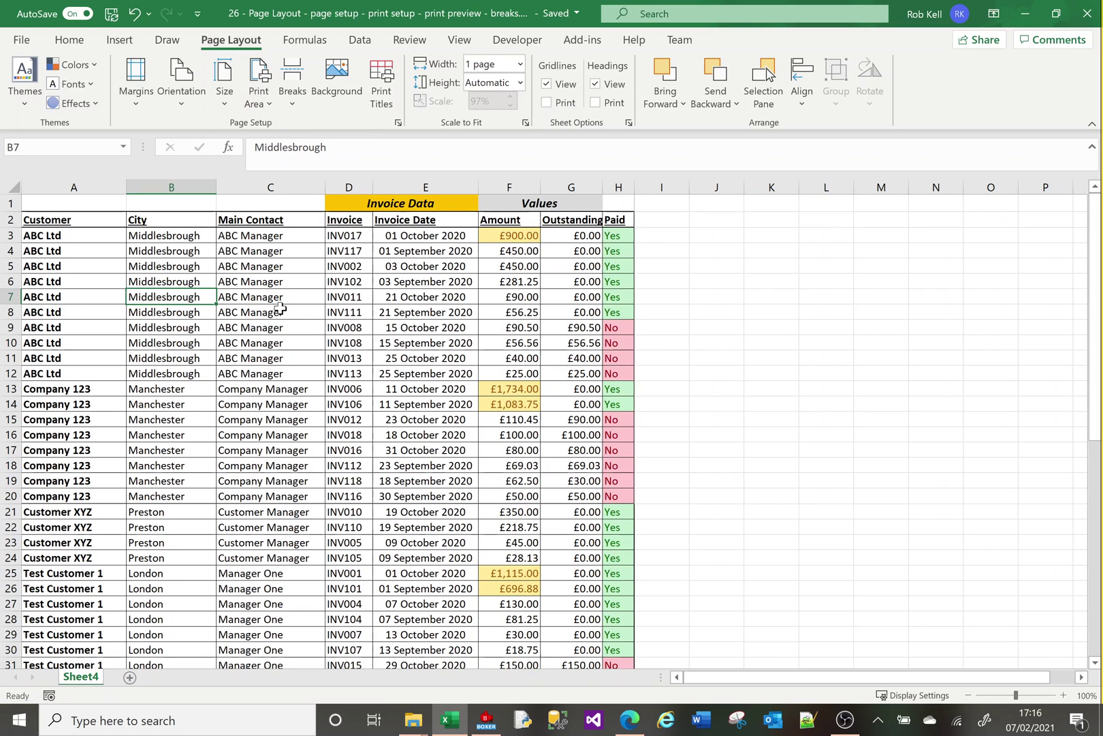
pyautogui.moveTo(611, 496); pyautogui.dragTo(20, 191)
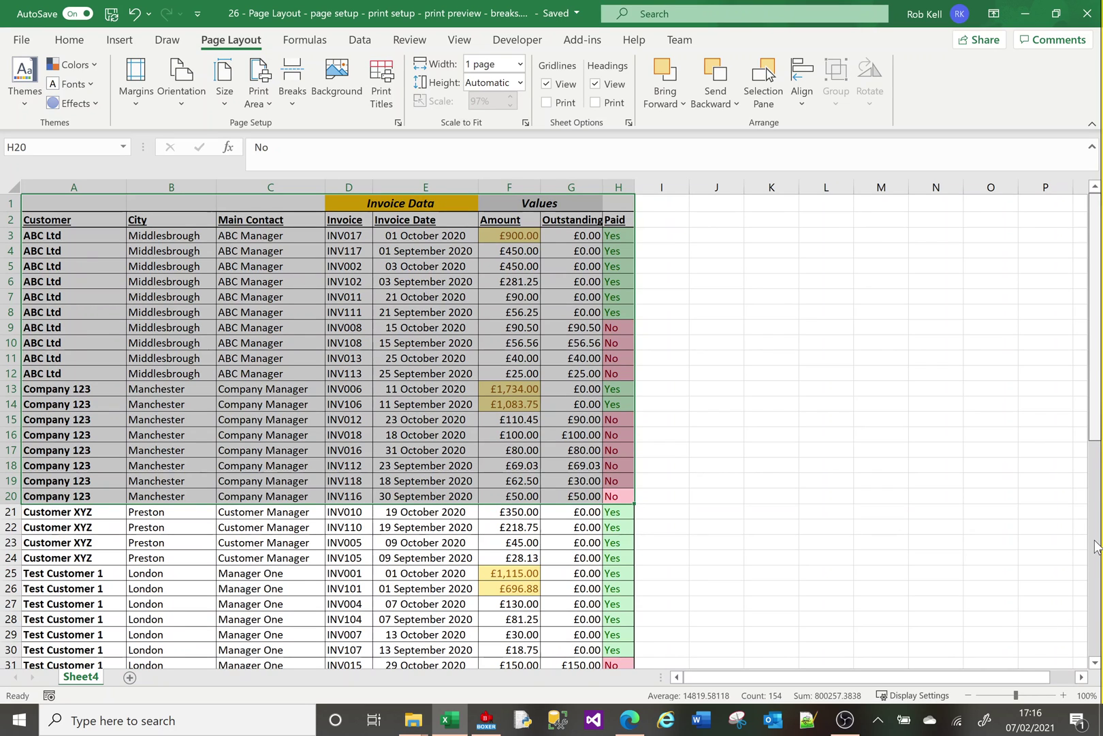
pyautogui.scroll(-5, 985, 546)
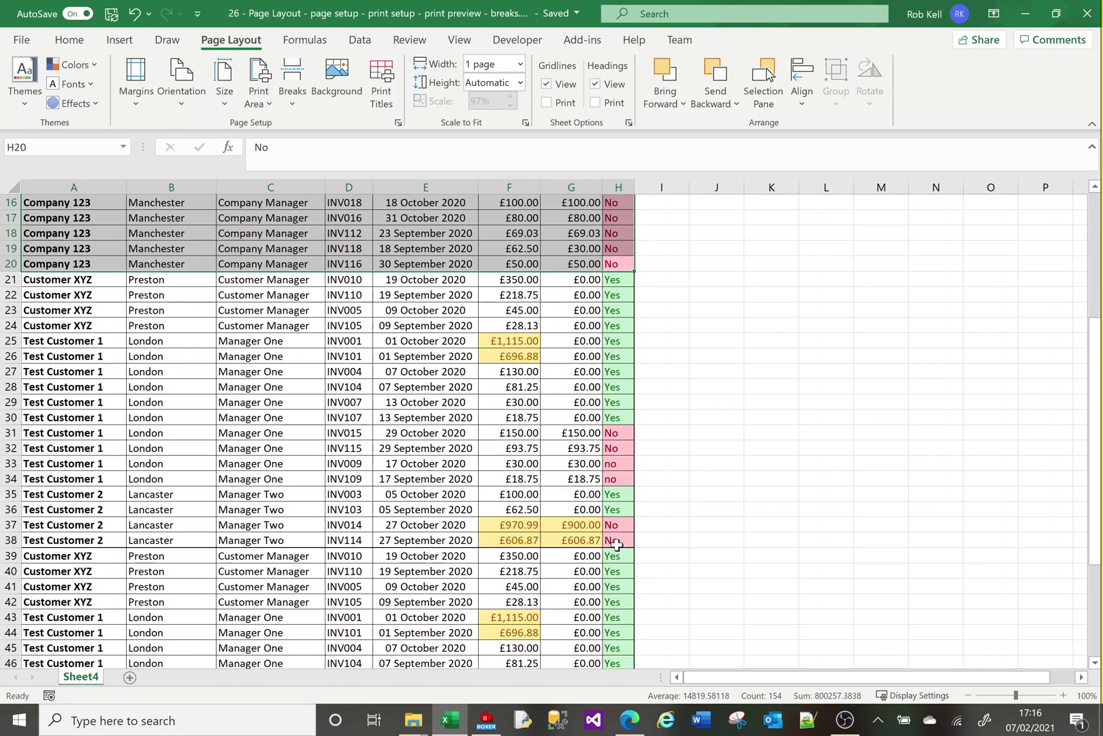
pyautogui.moveTo(617, 544); pyautogui.dragTo(23, 279)
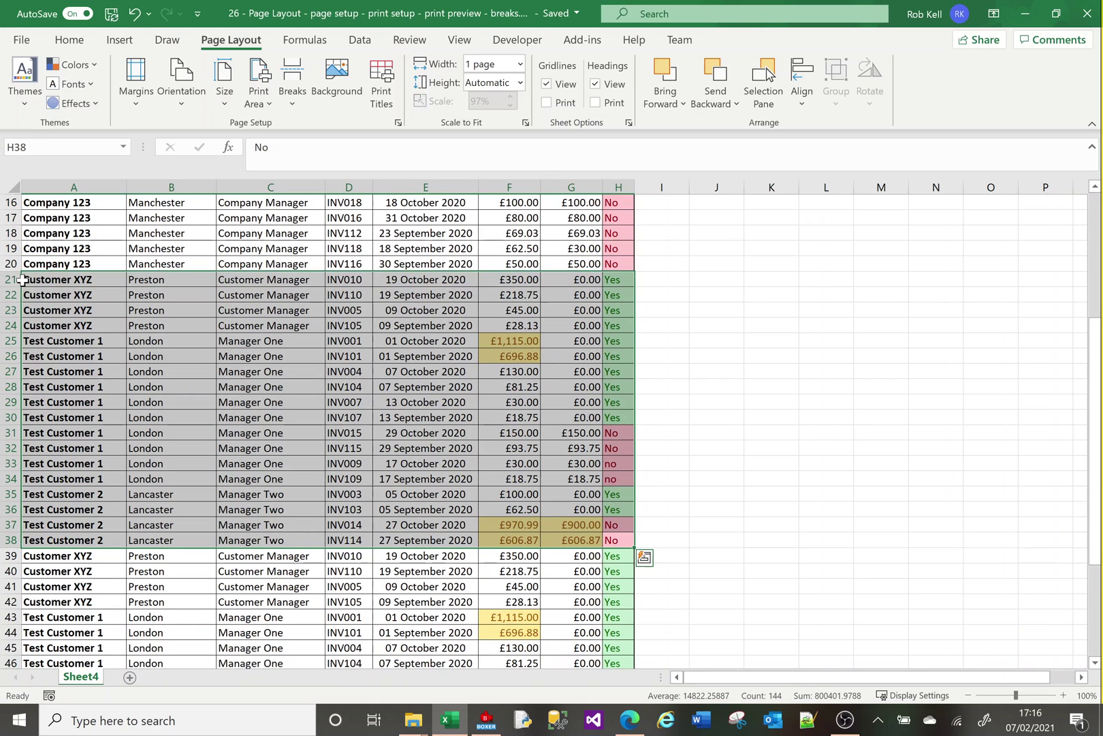
pyautogui.click(101, 599)
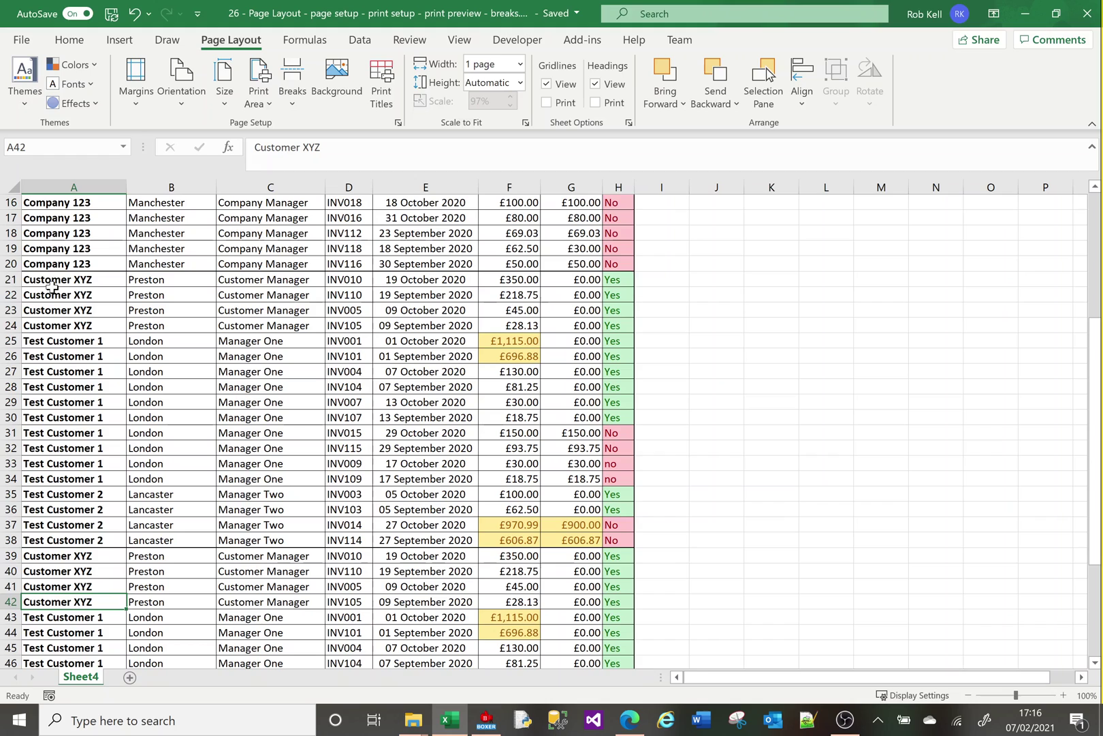
# Insert manual page breaks above rows 21 and 39
pyautogui.click(10, 279)
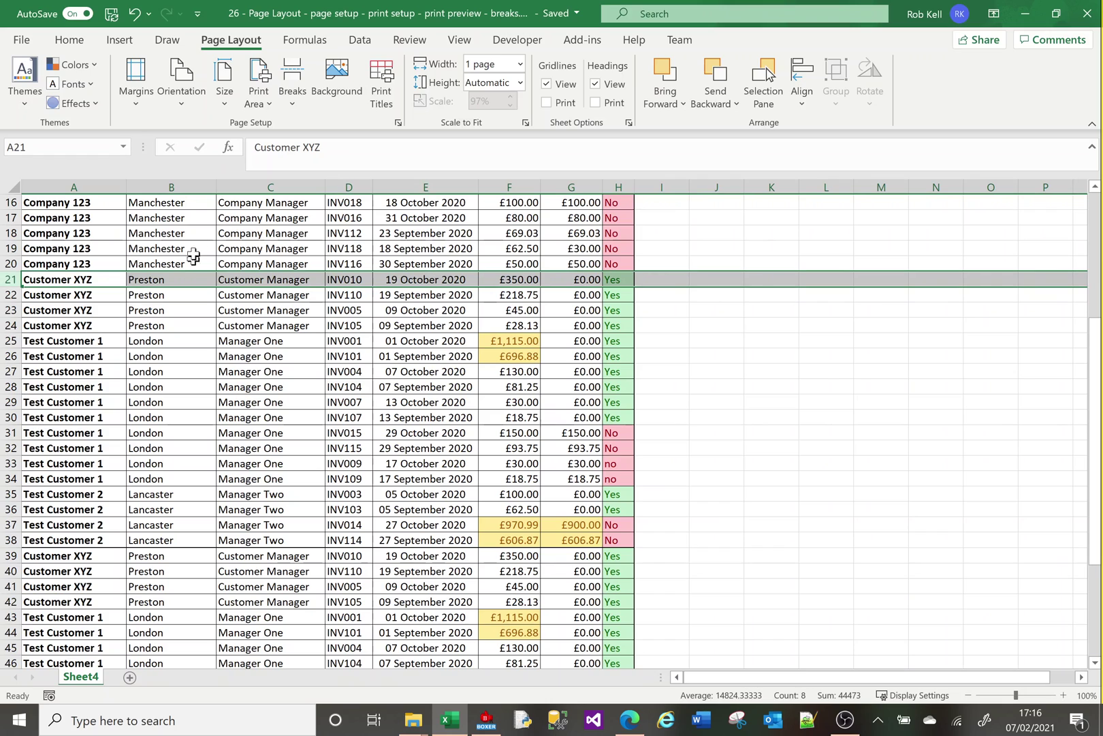
pyautogui.click(297, 90)
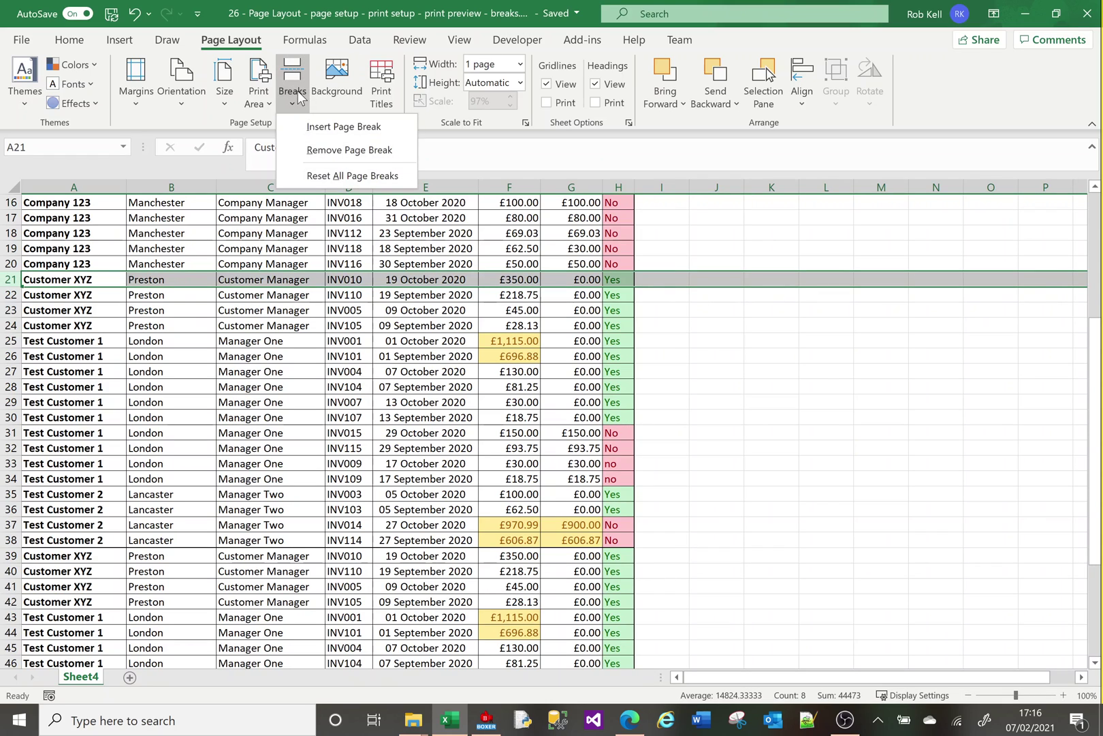
pyautogui.click(324, 126)
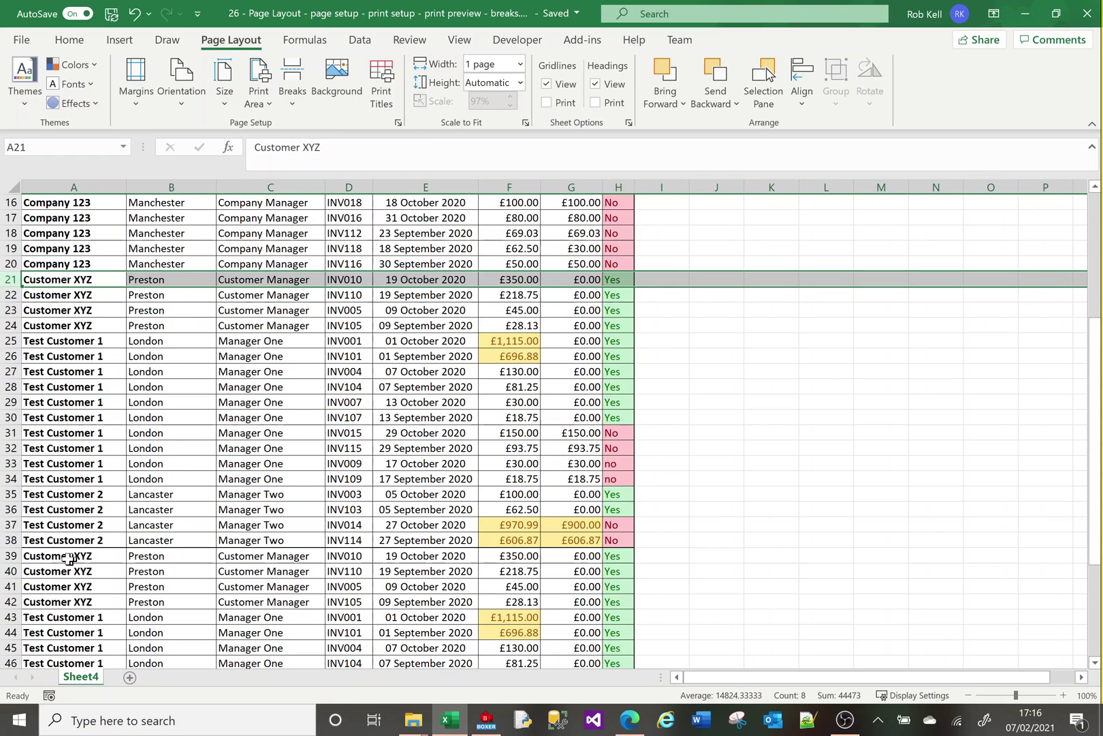
pyautogui.click(7, 555)
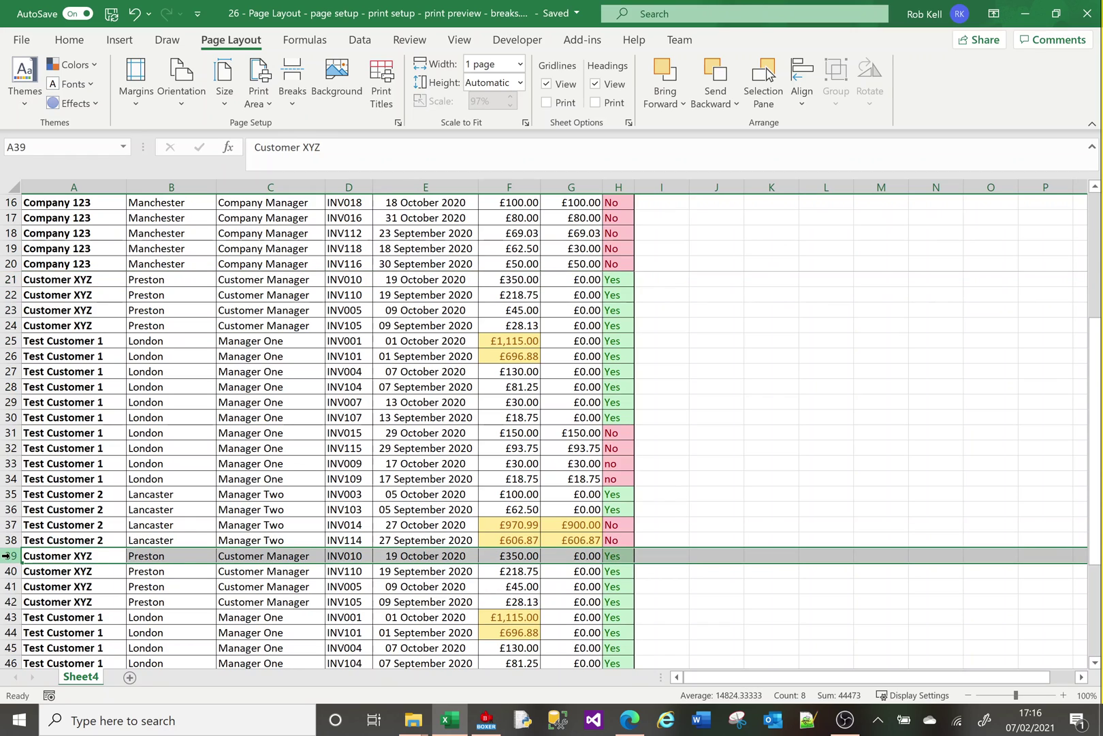
pyautogui.click(295, 98)
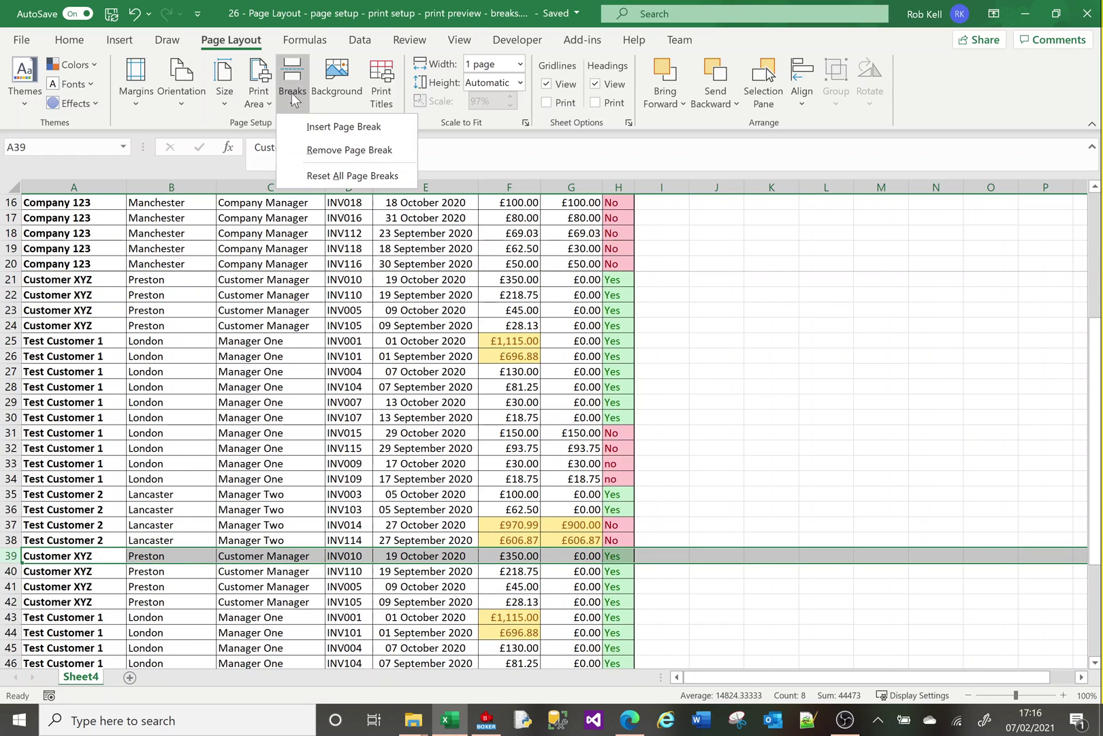
pyautogui.click(311, 136)
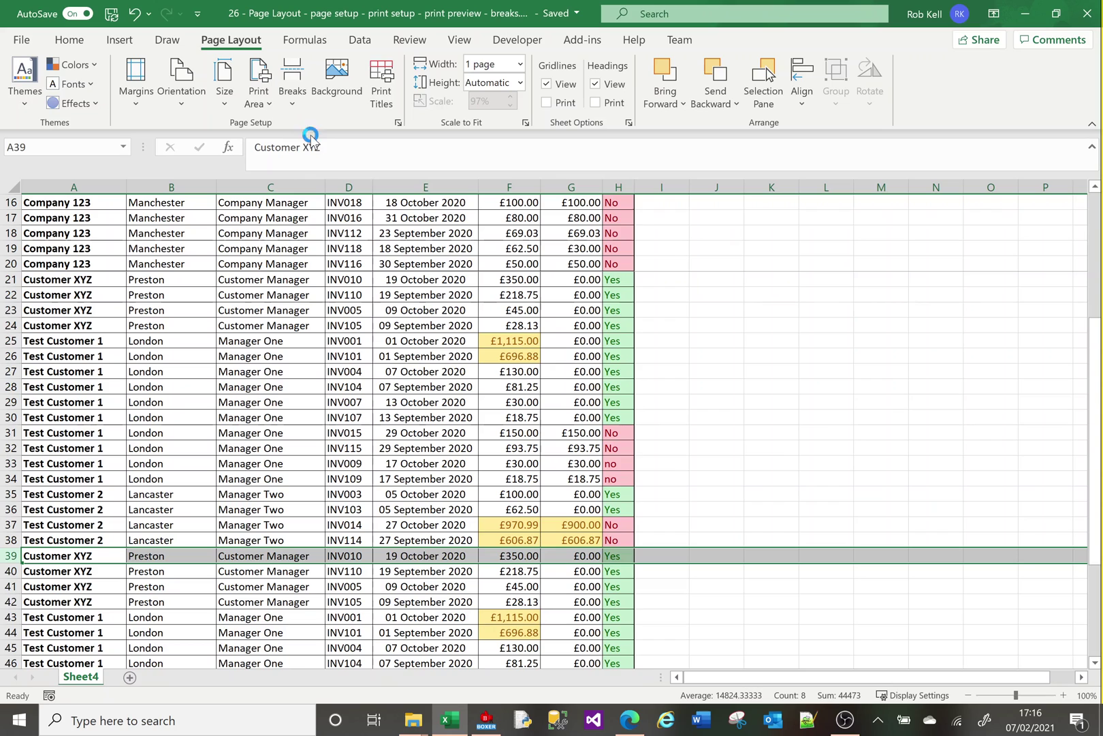
pyautogui.click(240, 278)
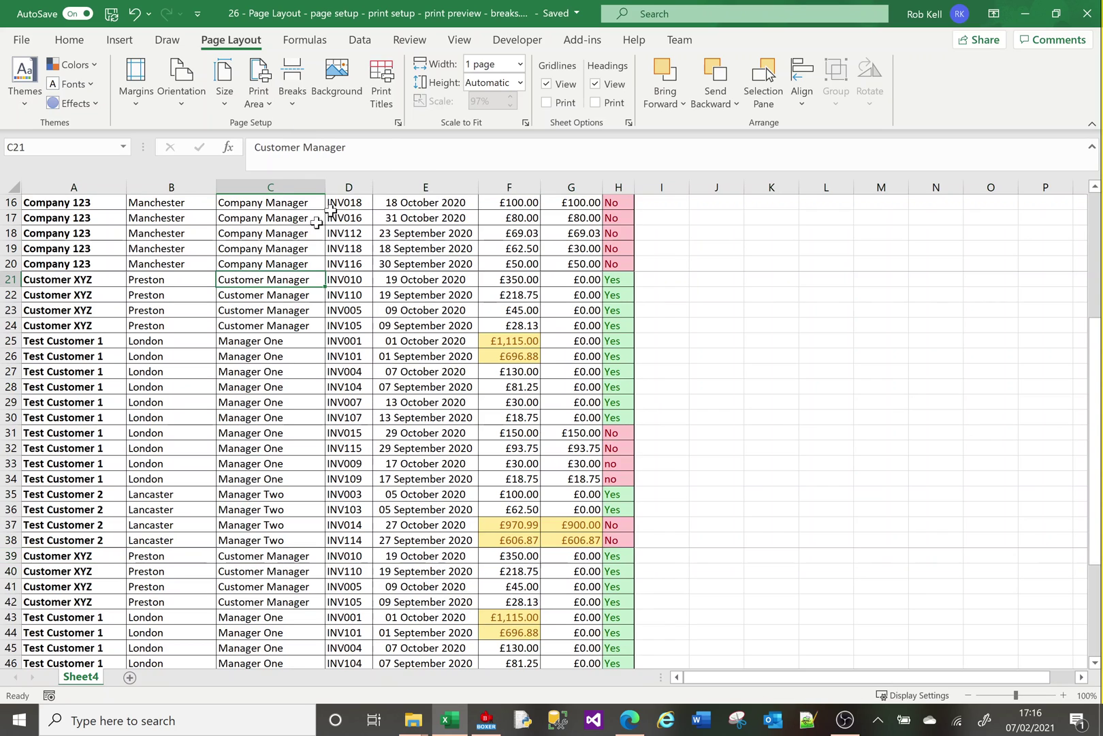
pyautogui.click(397, 123)
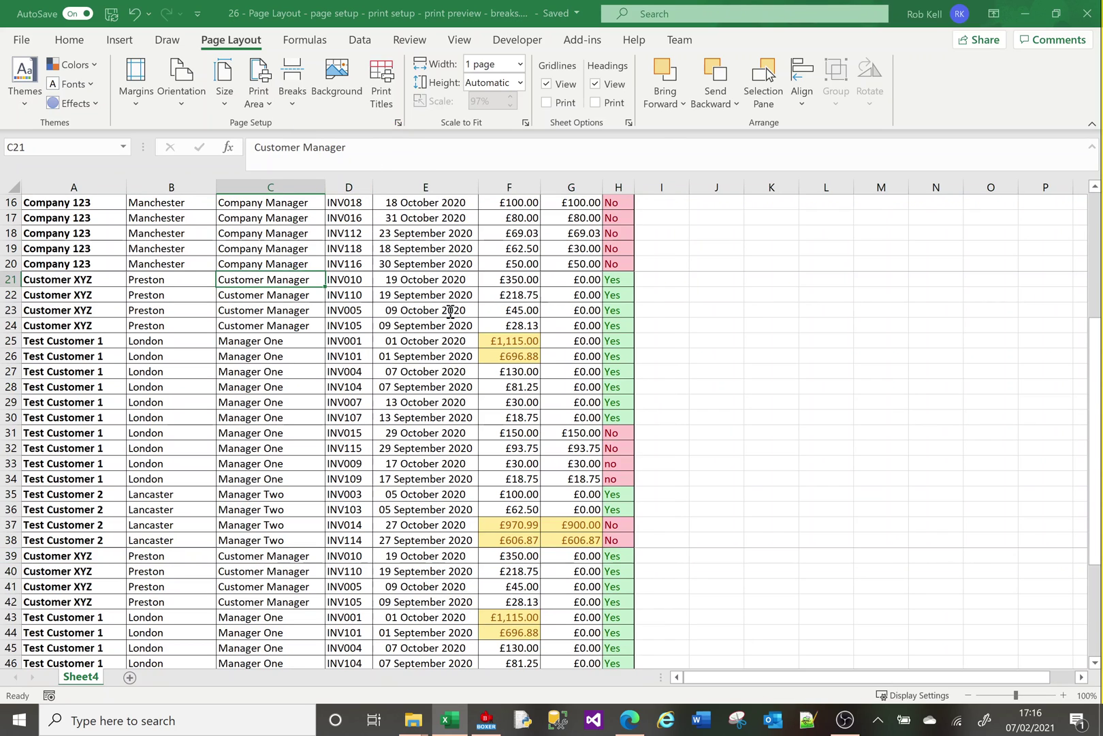
# Preview all 3 pages split at the manual breaks, then return to the worksheet
pyautogui.click(558, 504)
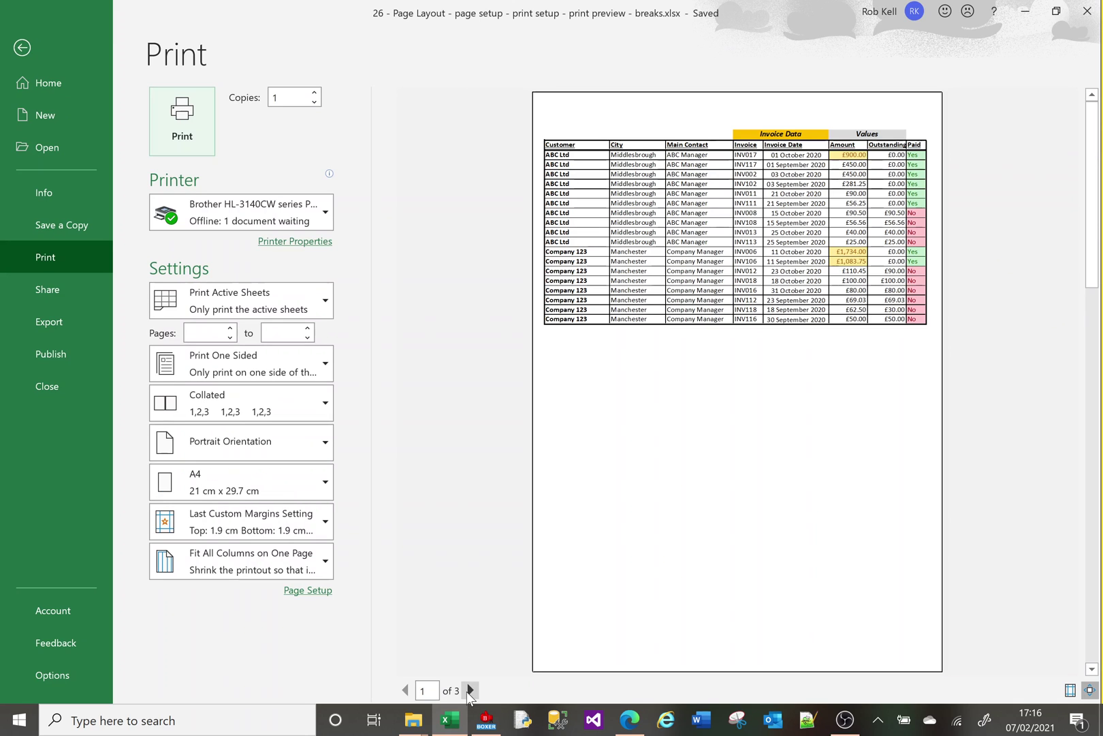
pyautogui.click(470, 690)
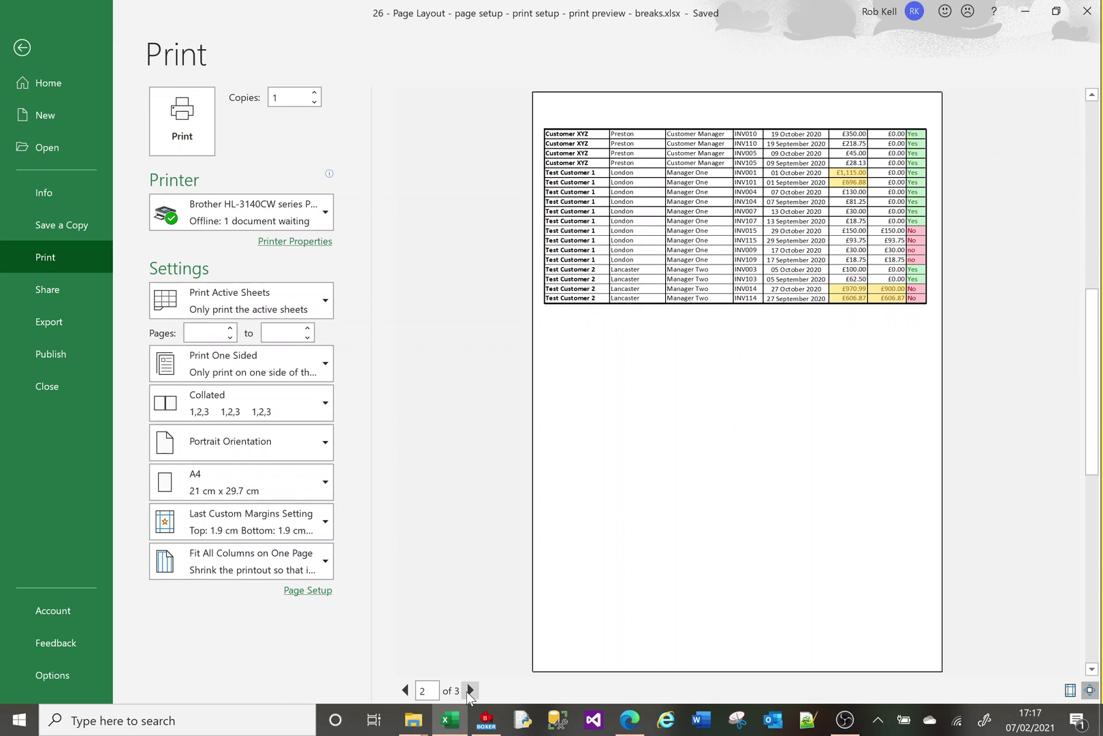
pyautogui.click(470, 690)
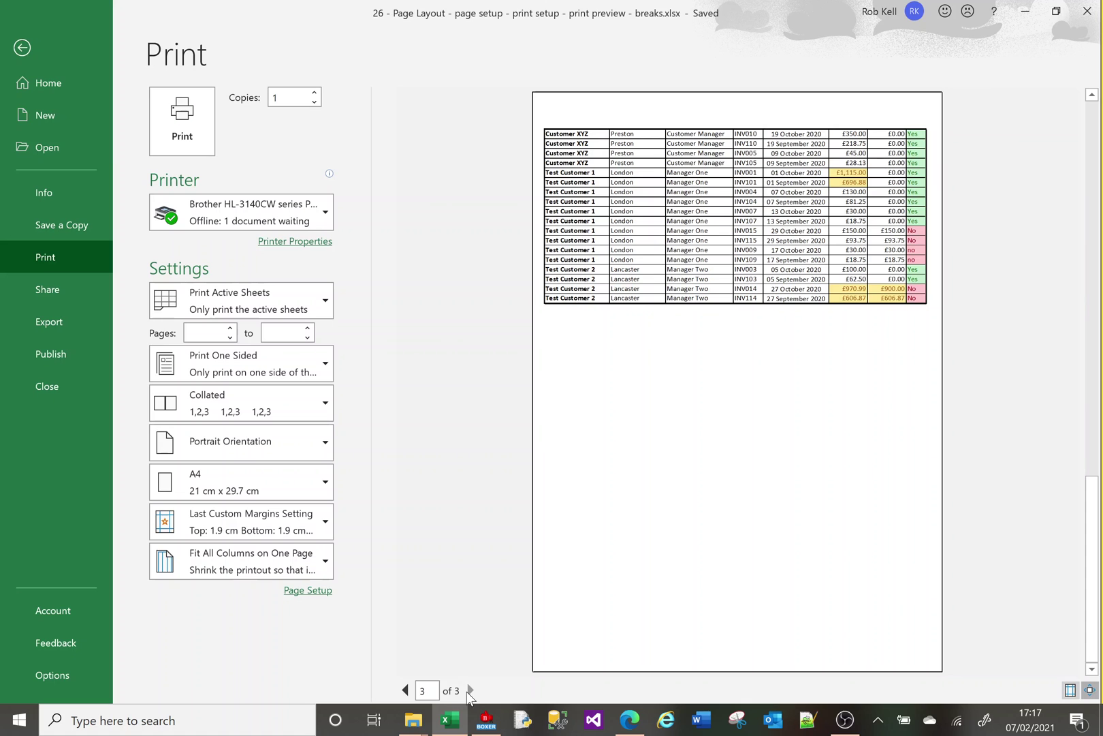
pyautogui.click(23, 47)
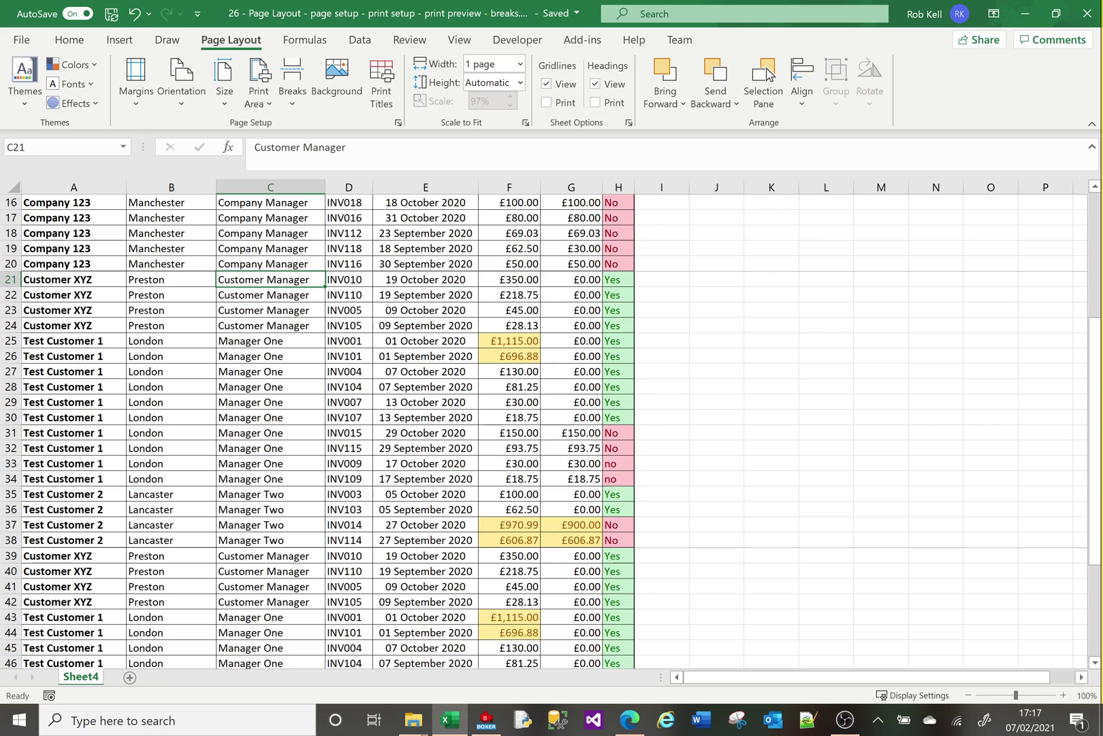
# Set Rows to repeat at top to $1:$2 on the Page Setup Sheet tab
pyautogui.click(1097, 204)
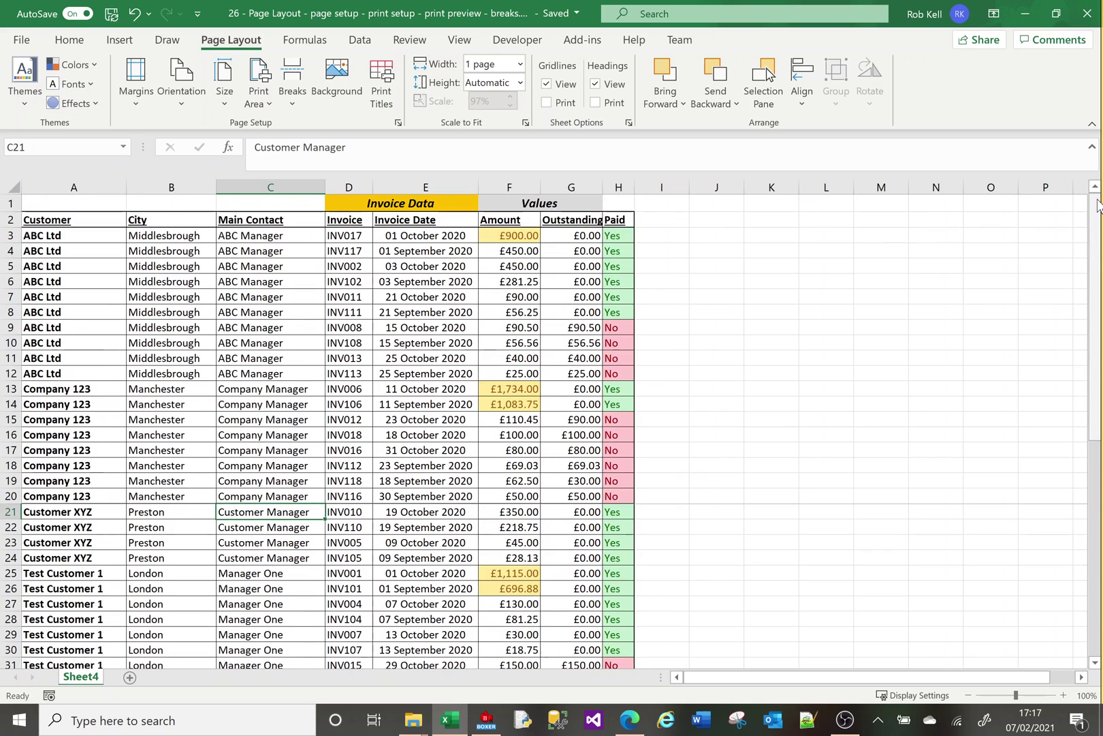
pyautogui.click(396, 121)
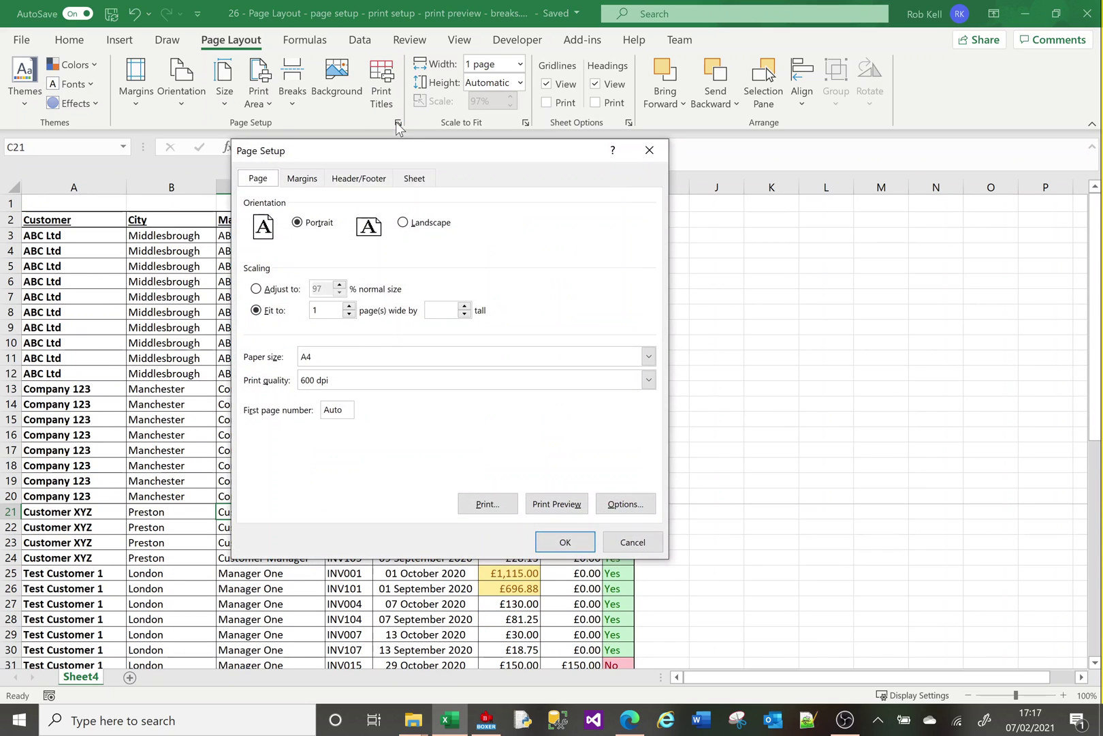
pyautogui.click(421, 179)
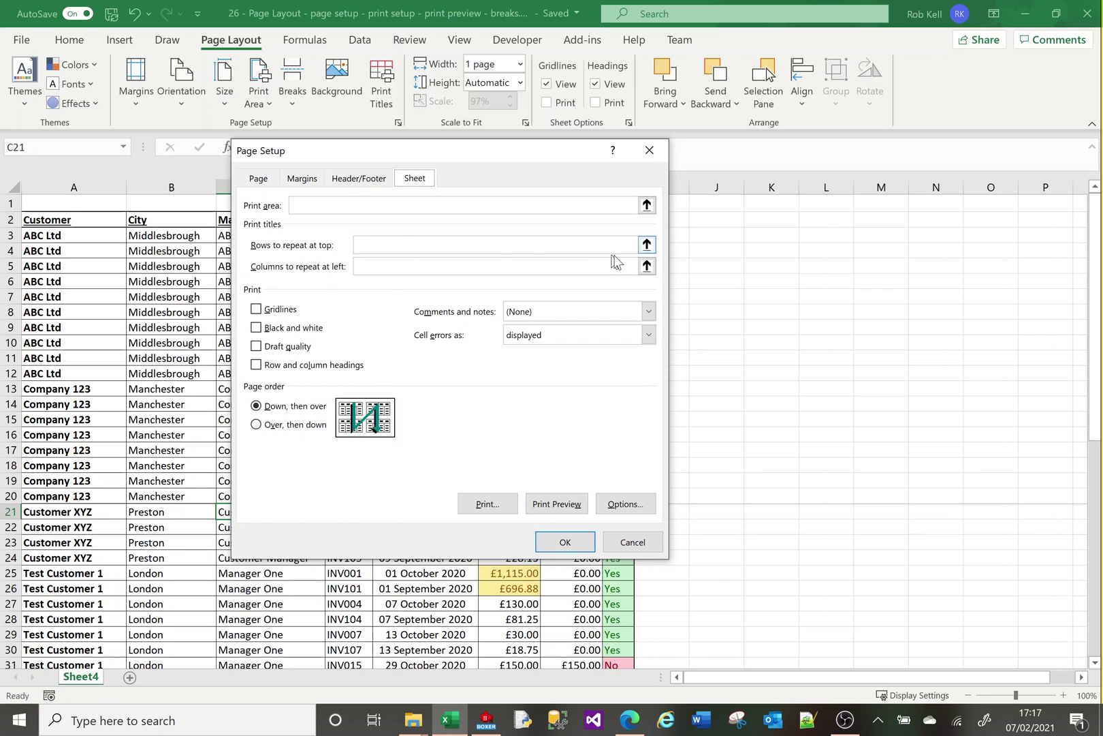
pyautogui.click(647, 246)
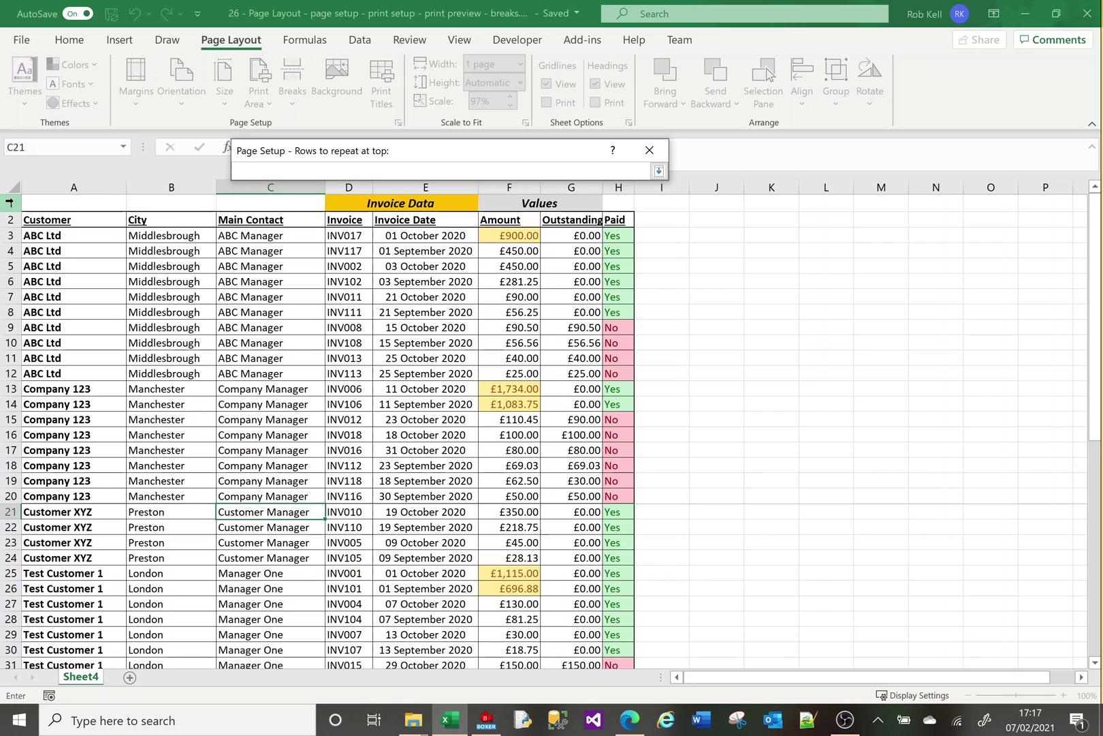
pyautogui.moveTo(9, 202); pyautogui.dragTo(10, 219)
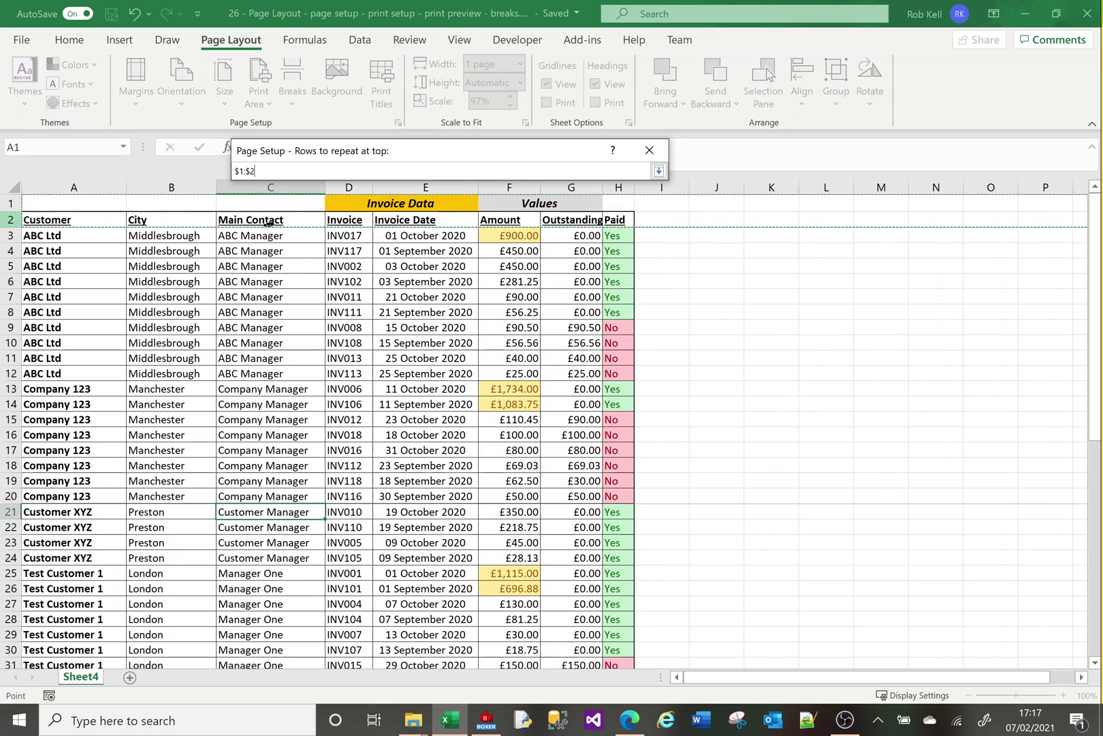
pyautogui.click(657, 172)
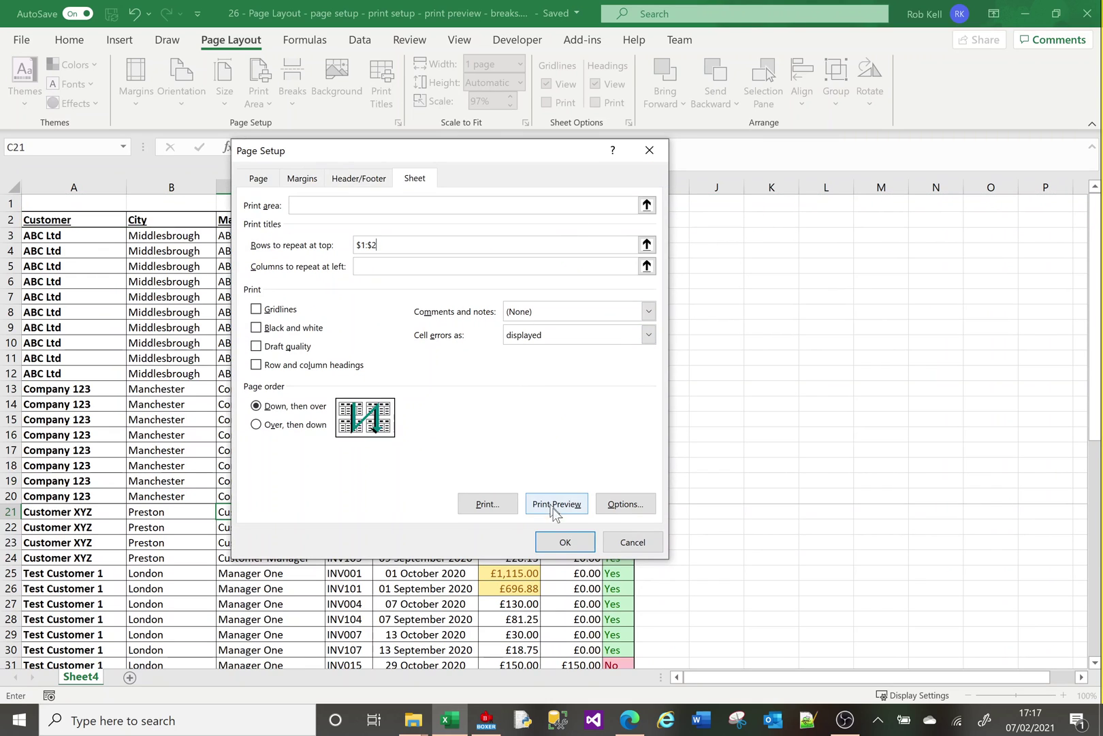
pyautogui.click(565, 543)
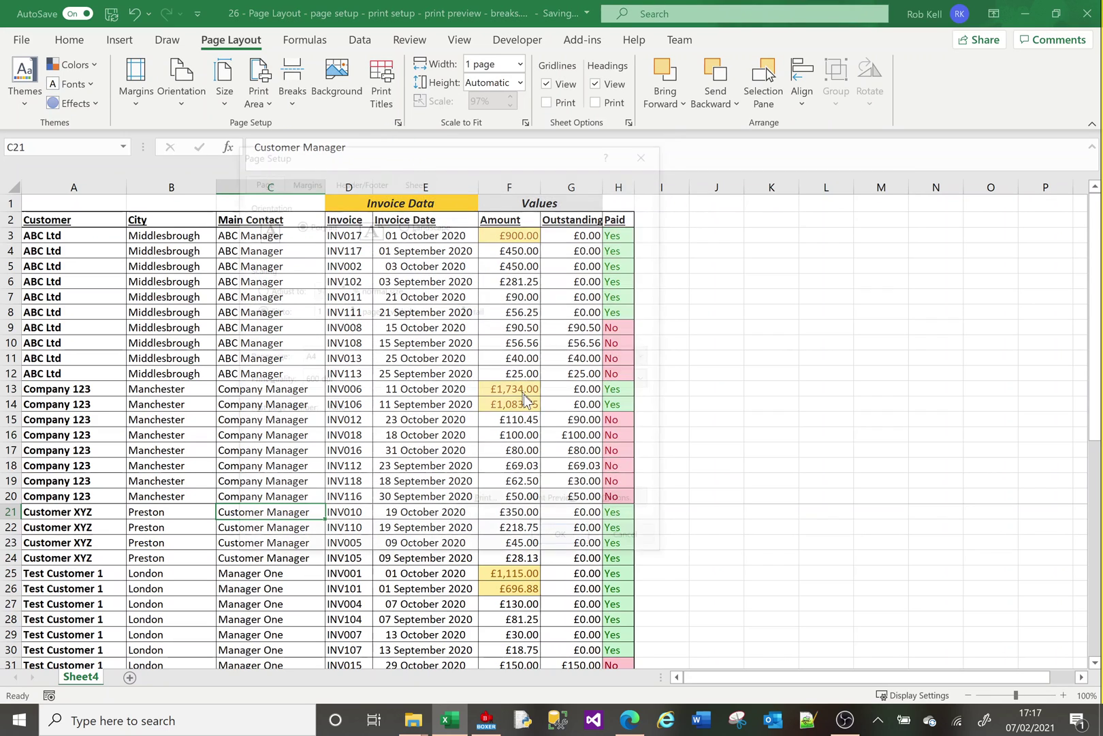
pyautogui.hotkey('alt', 'p')
pyautogui.press('s')
pyautogui.press('p')
pyautogui.click(555, 504)
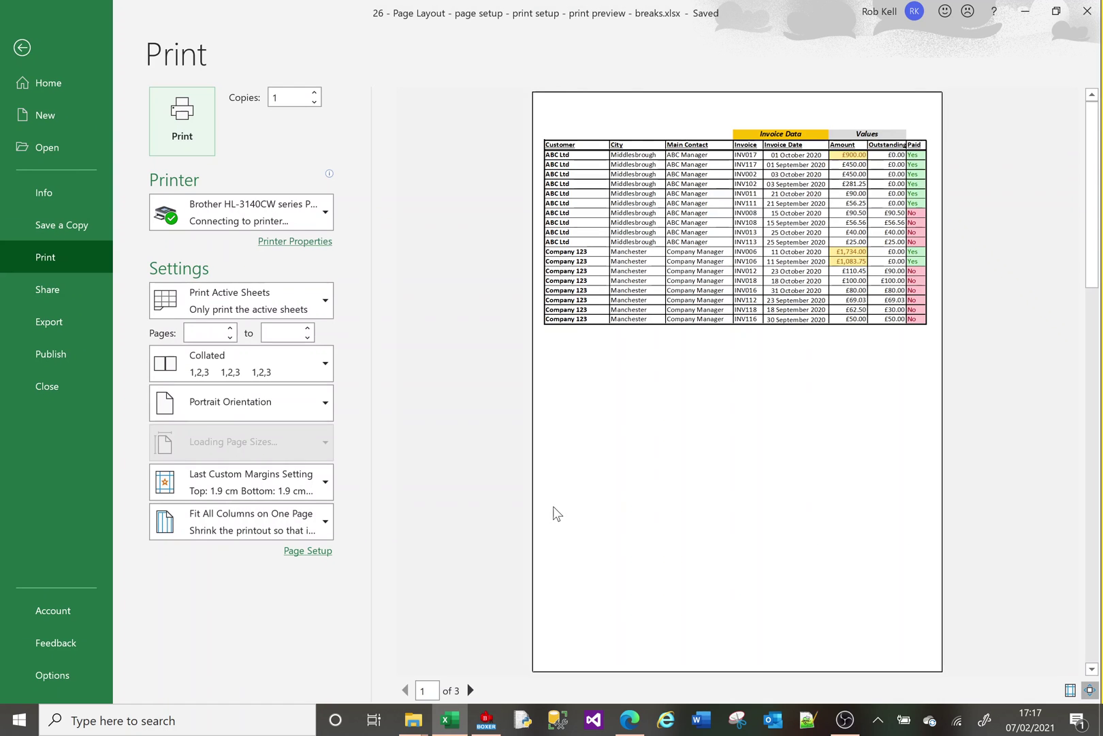
pyautogui.click(470, 690)
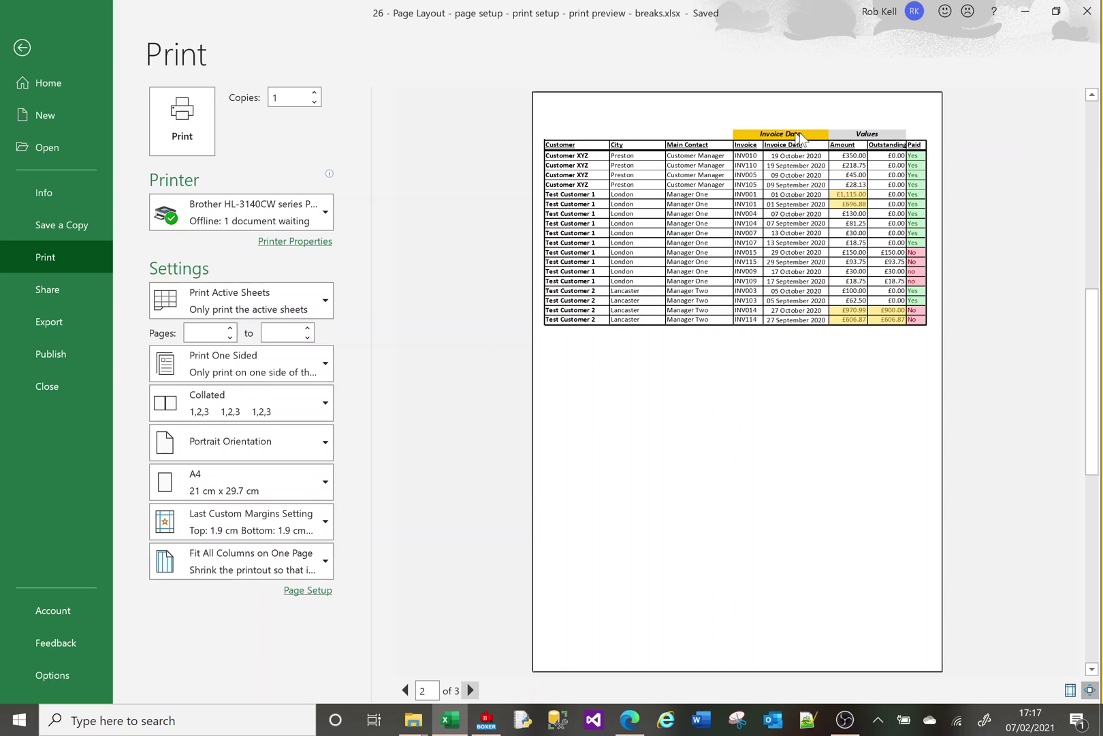
pyautogui.click(472, 692)
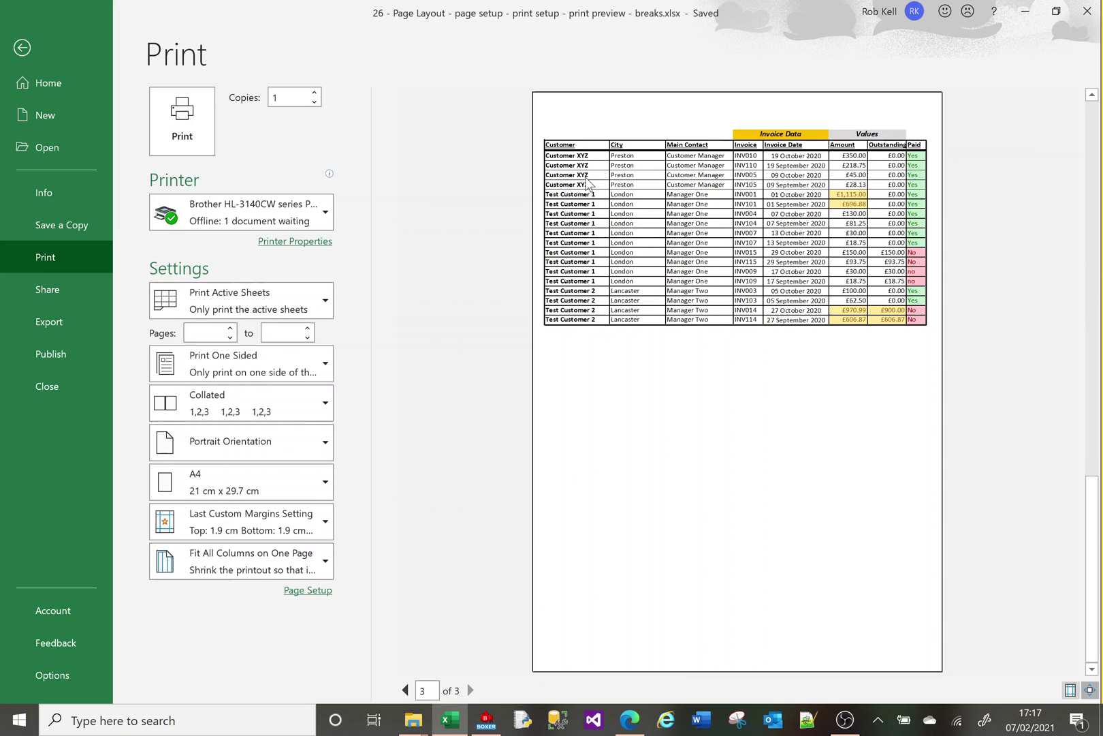
# Create a custom footer with the page number in its left section
pyautogui.click(25, 50)
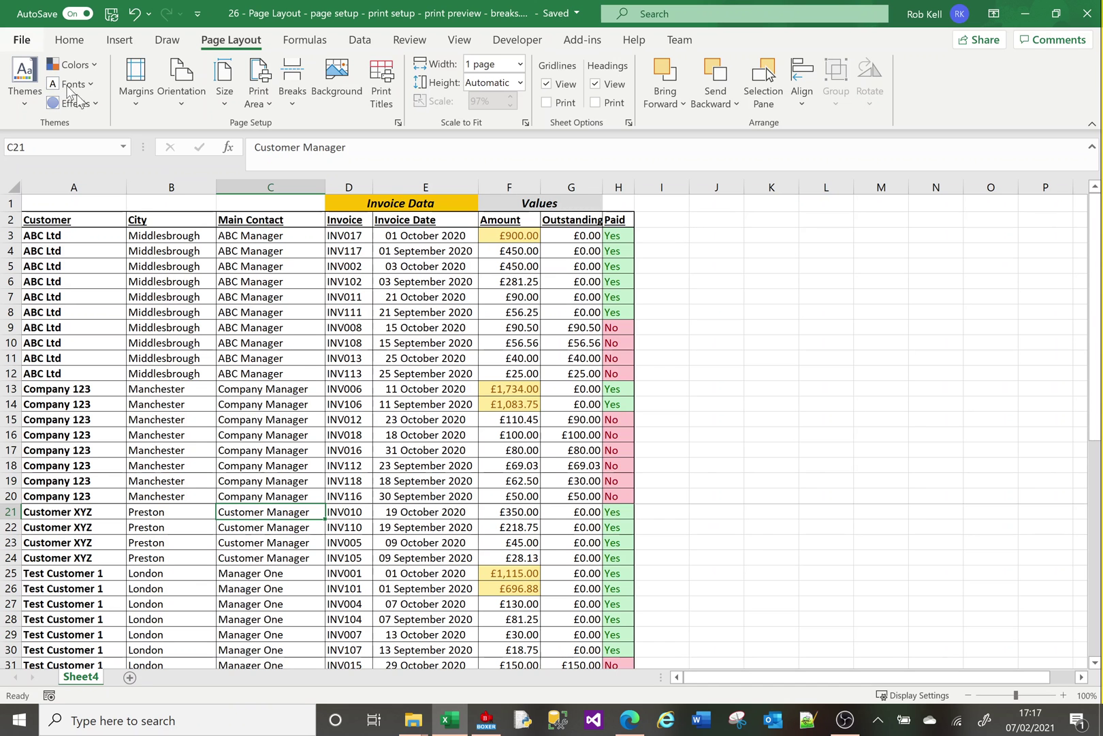
pyautogui.click(334, 358)
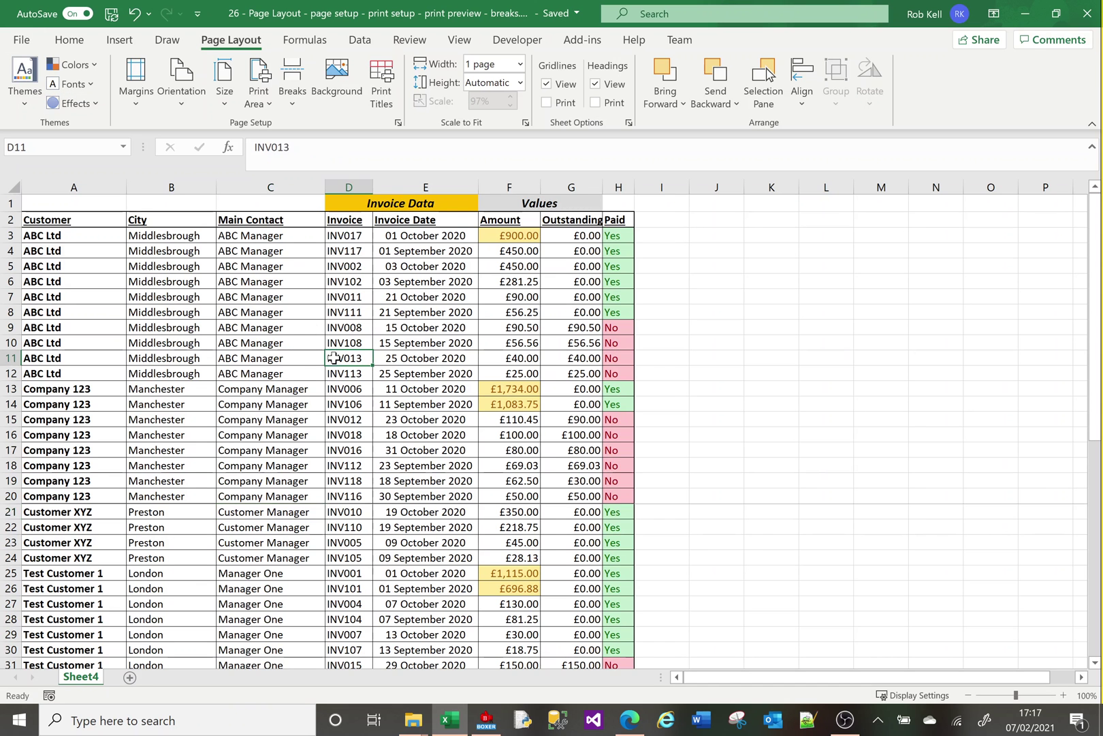
pyautogui.click(397, 123)
pyautogui.click(361, 179)
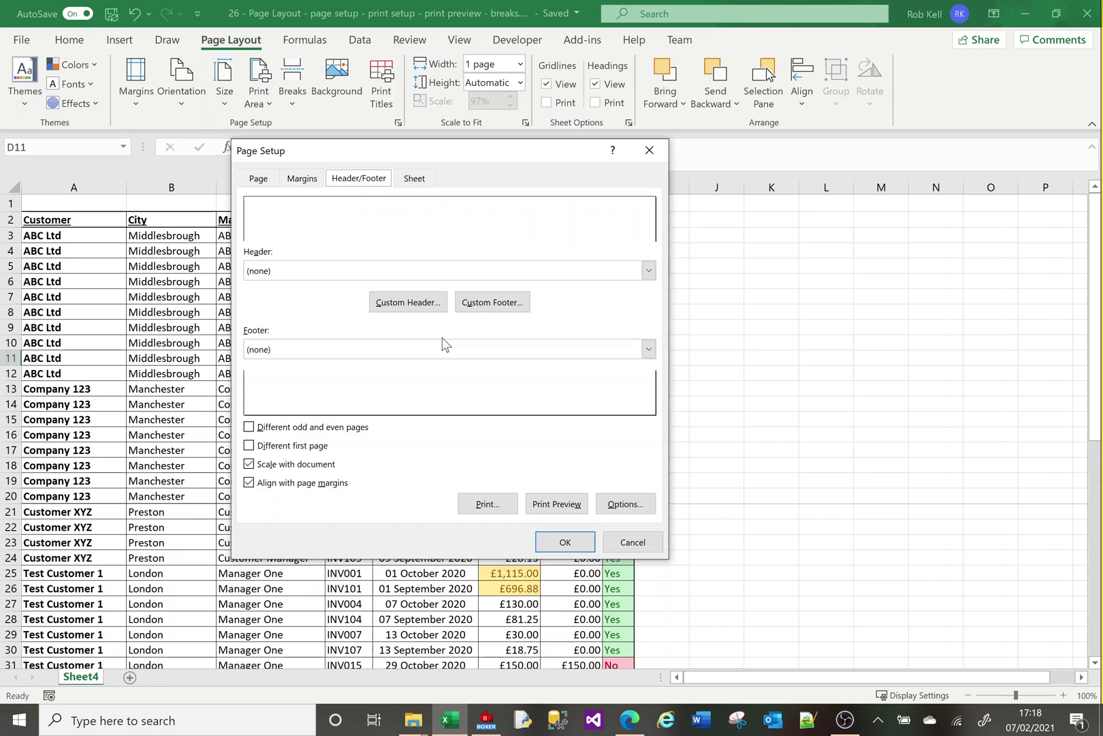
pyautogui.click(500, 303)
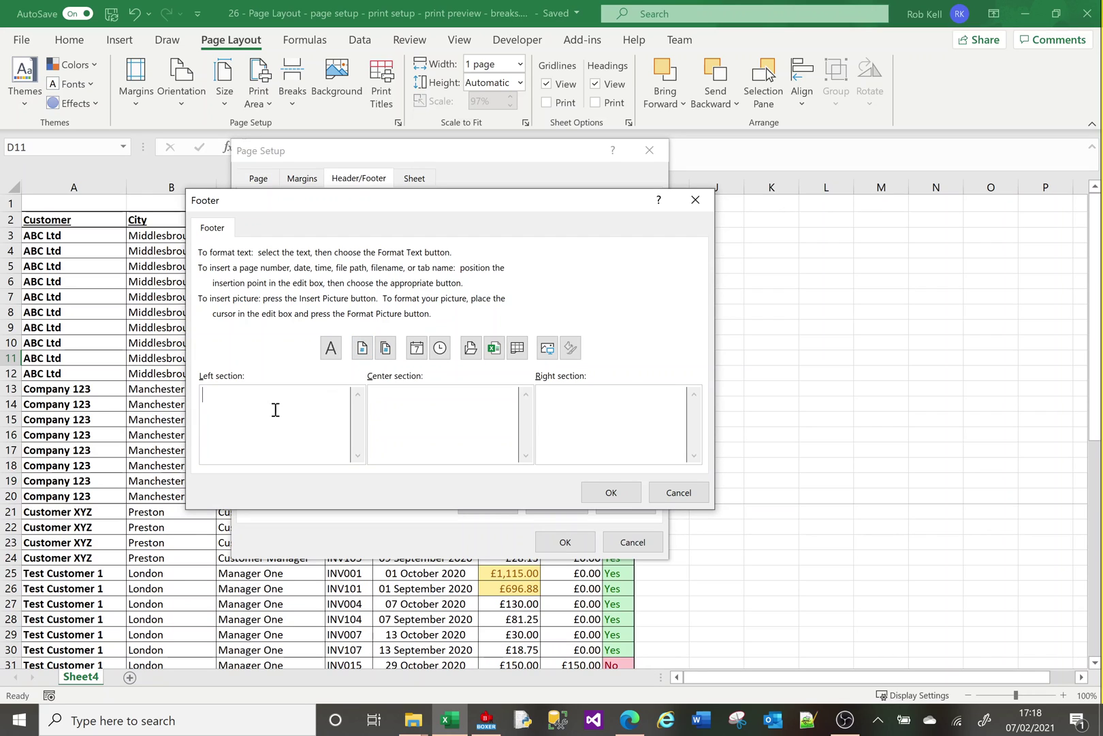
pyautogui.click(364, 349)
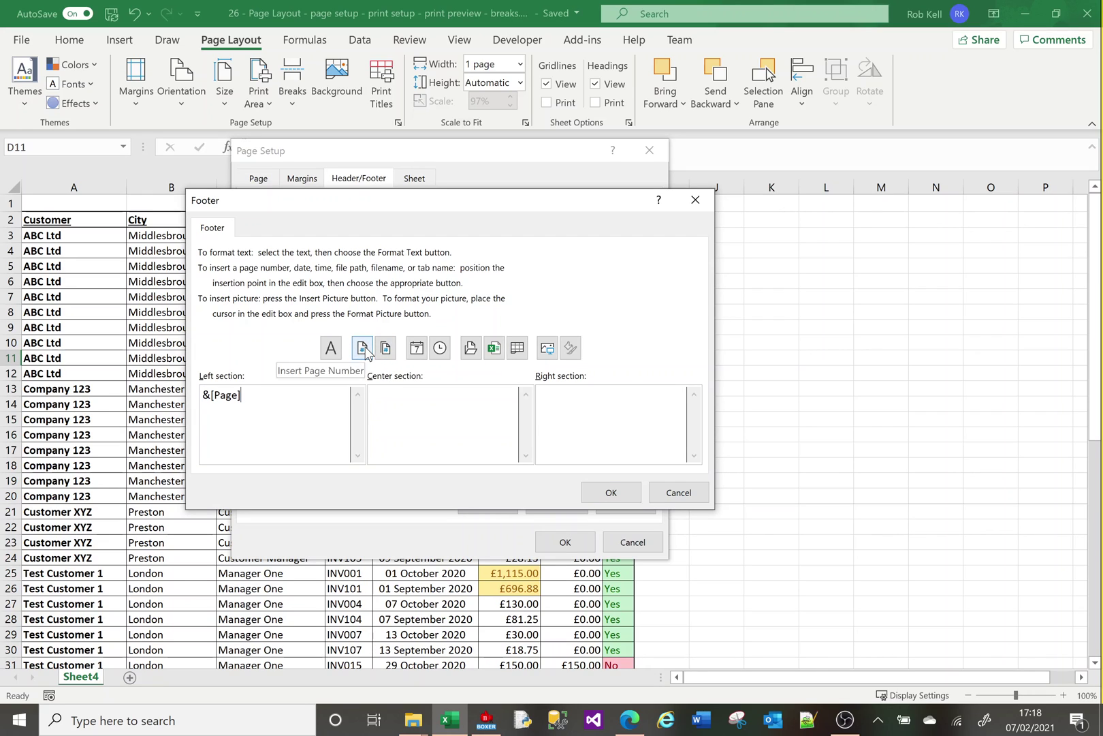
pyautogui.click(610, 493)
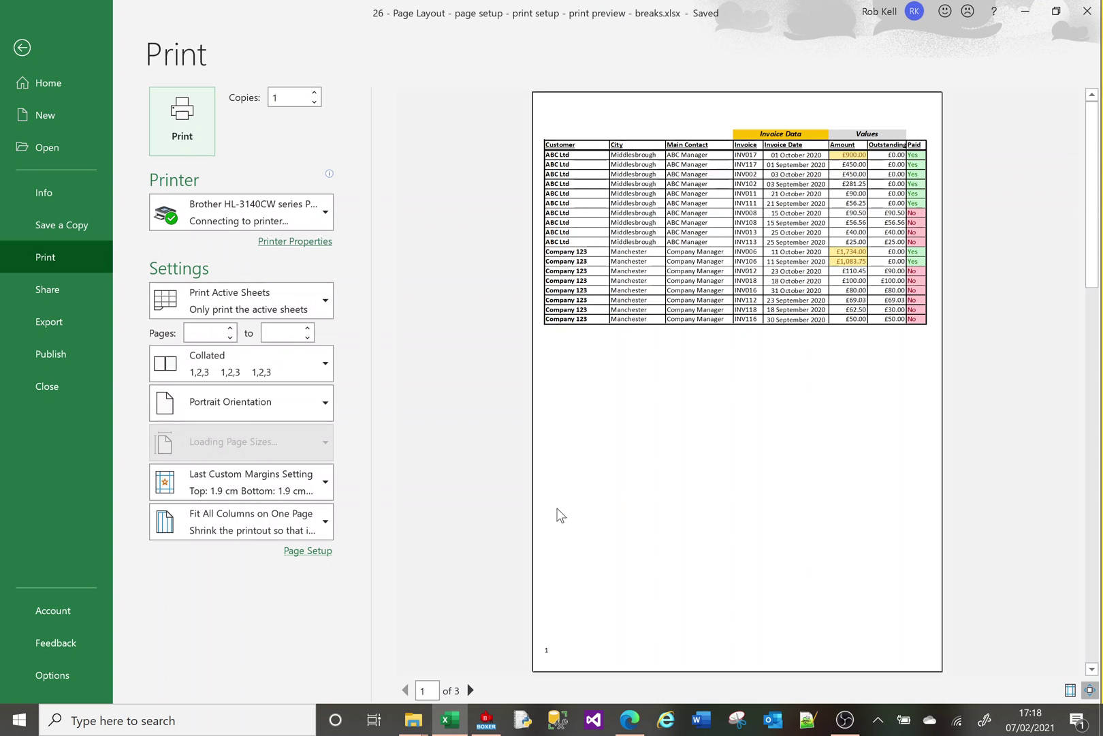
# Check the next preview page's footer number, then return to the worksheet
pyautogui.click(470, 691)
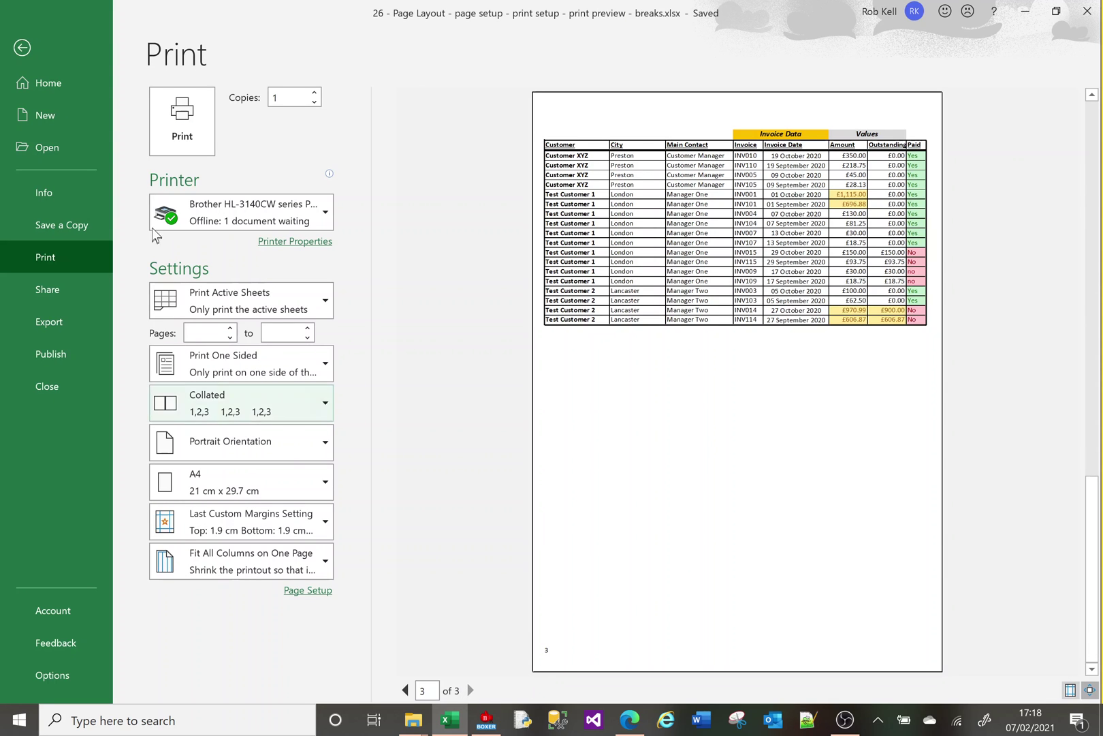
pyautogui.click(23, 47)
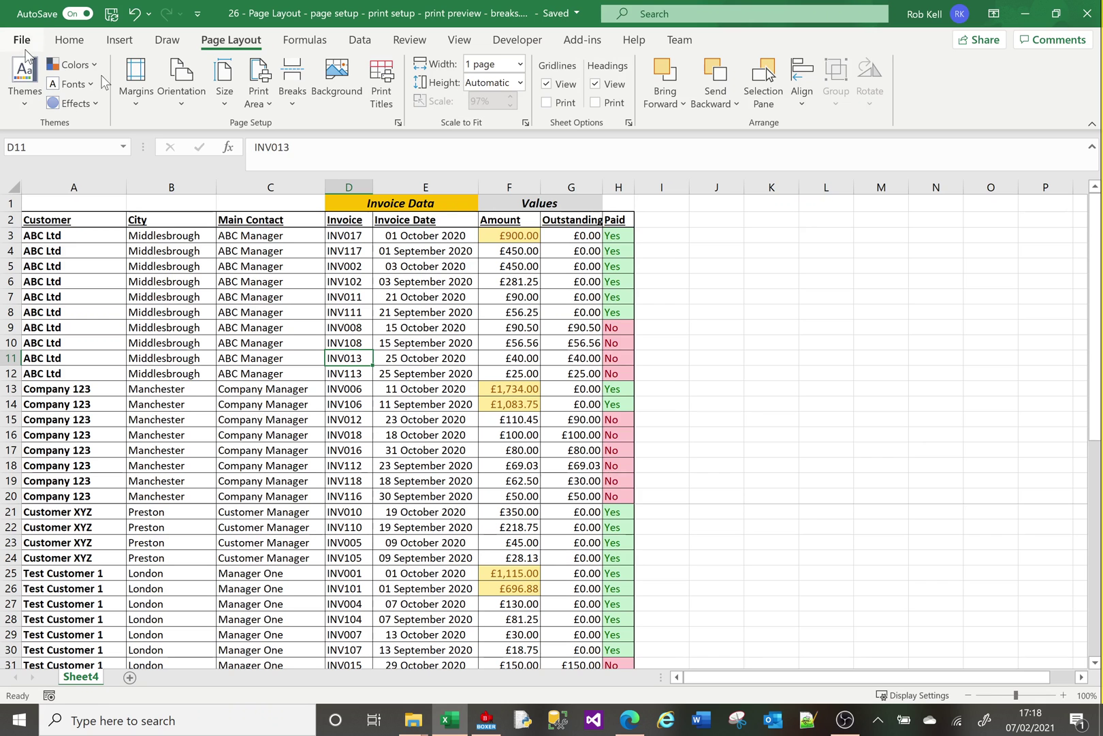
pyautogui.click(398, 123)
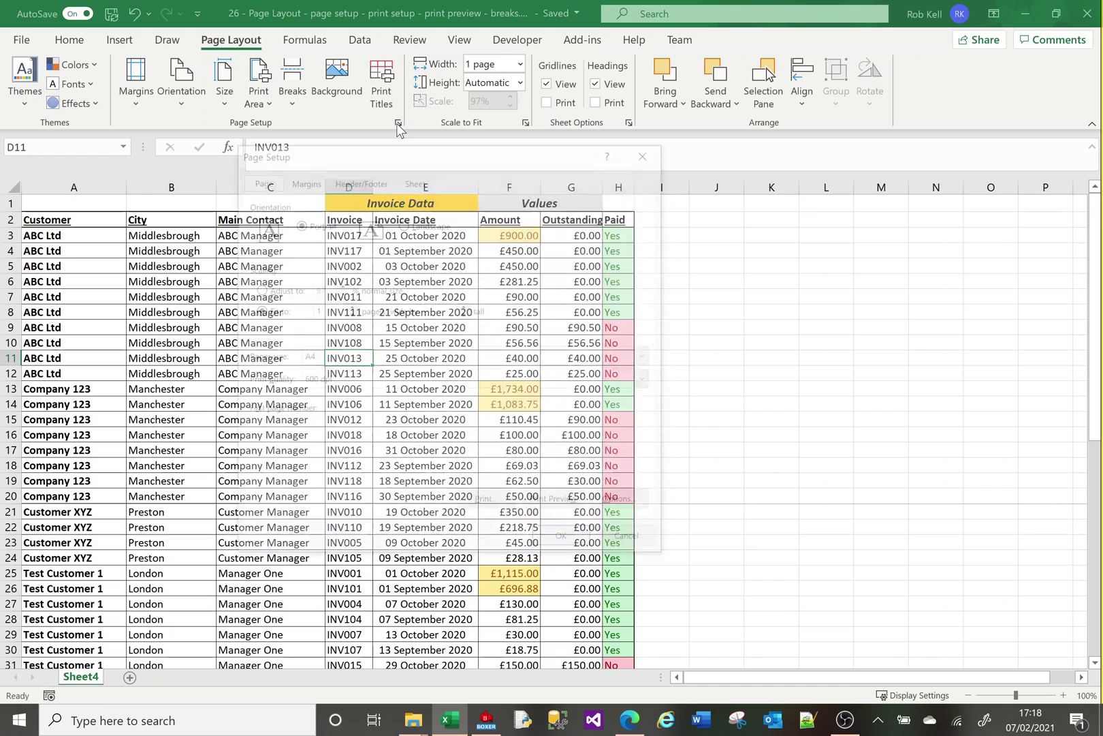
pyautogui.click(359, 178)
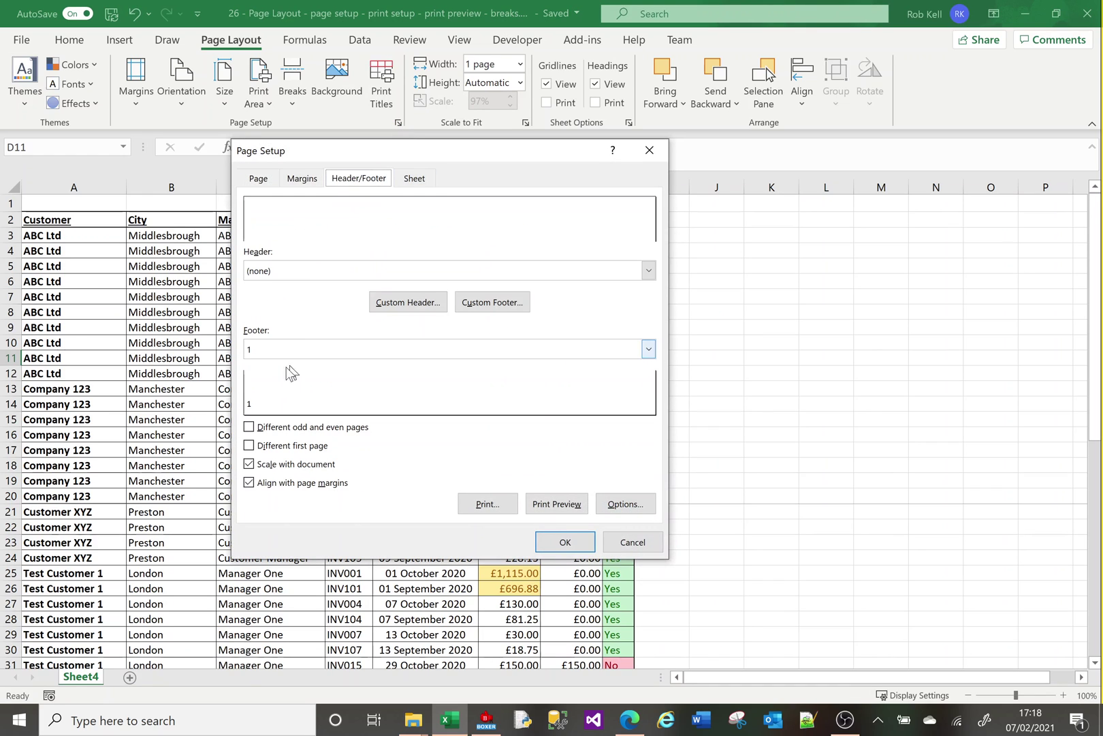
pyautogui.click(483, 303)
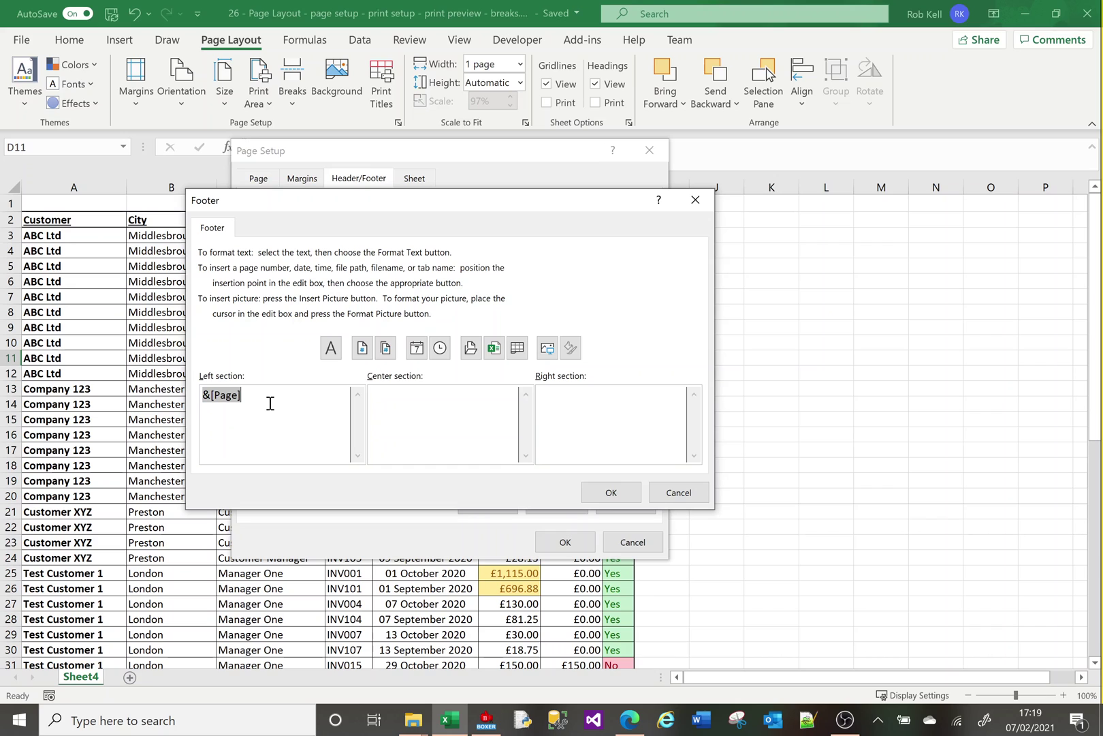
pyautogui.click(615, 499)
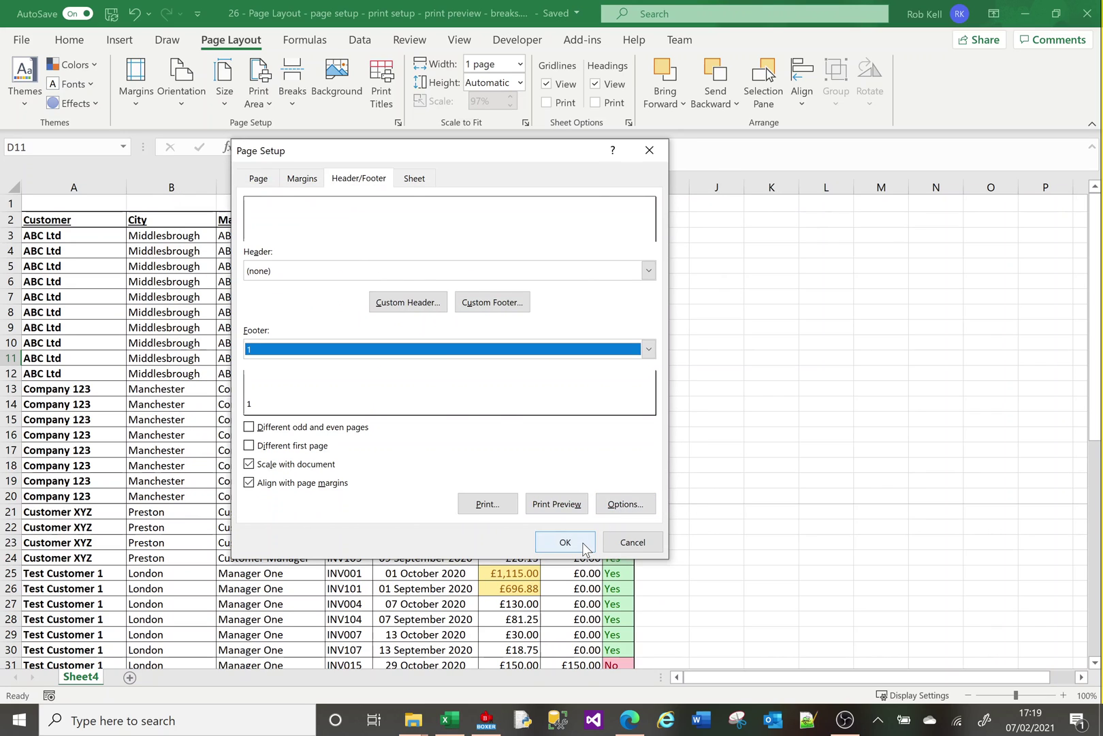
pyautogui.click(583, 543)
pyautogui.click(269, 298)
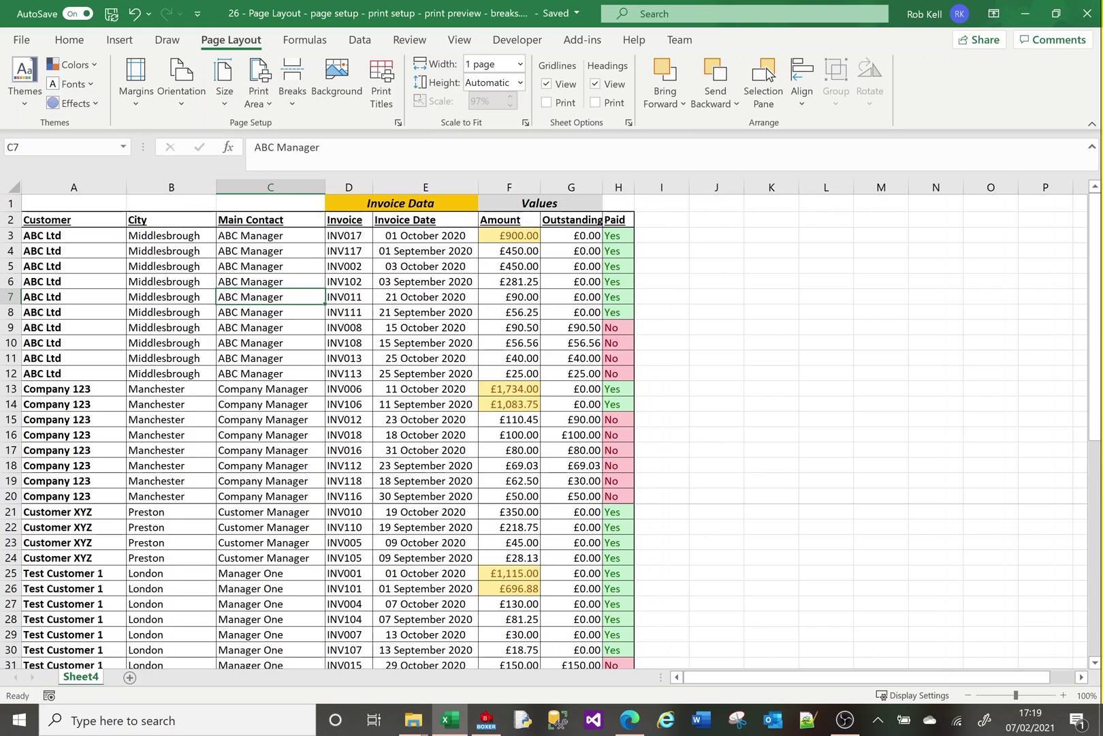